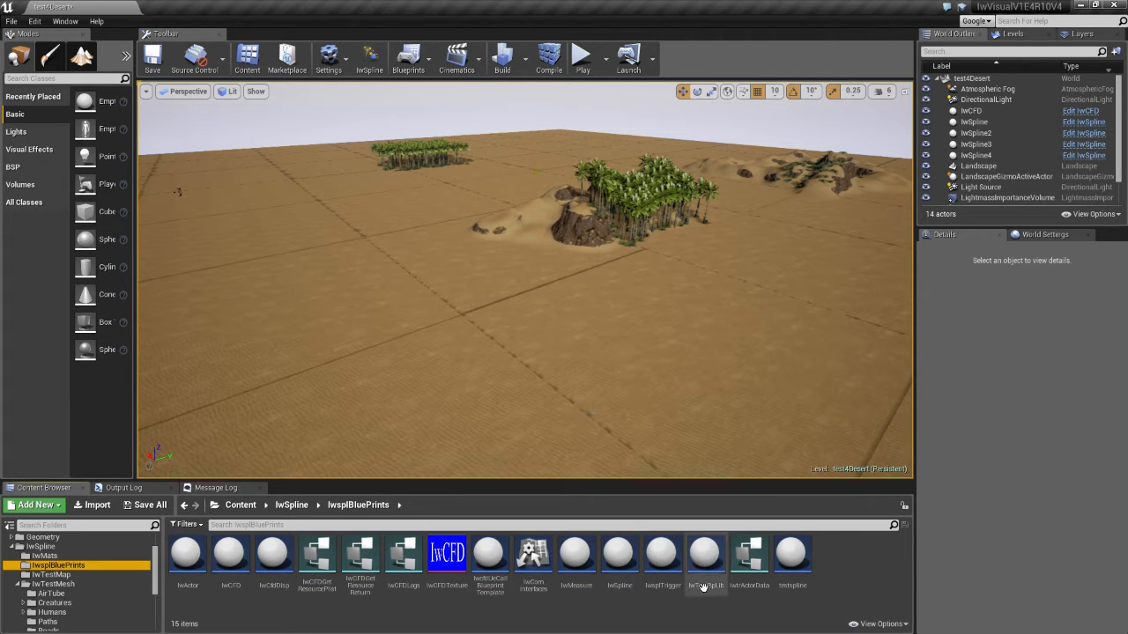
# Place an IwSpline blueprint actor on the open sand in front of the rocky palm hill.
pyautogui.moveTo(528, 353); pyautogui.dragTo(475, 375, button='right')
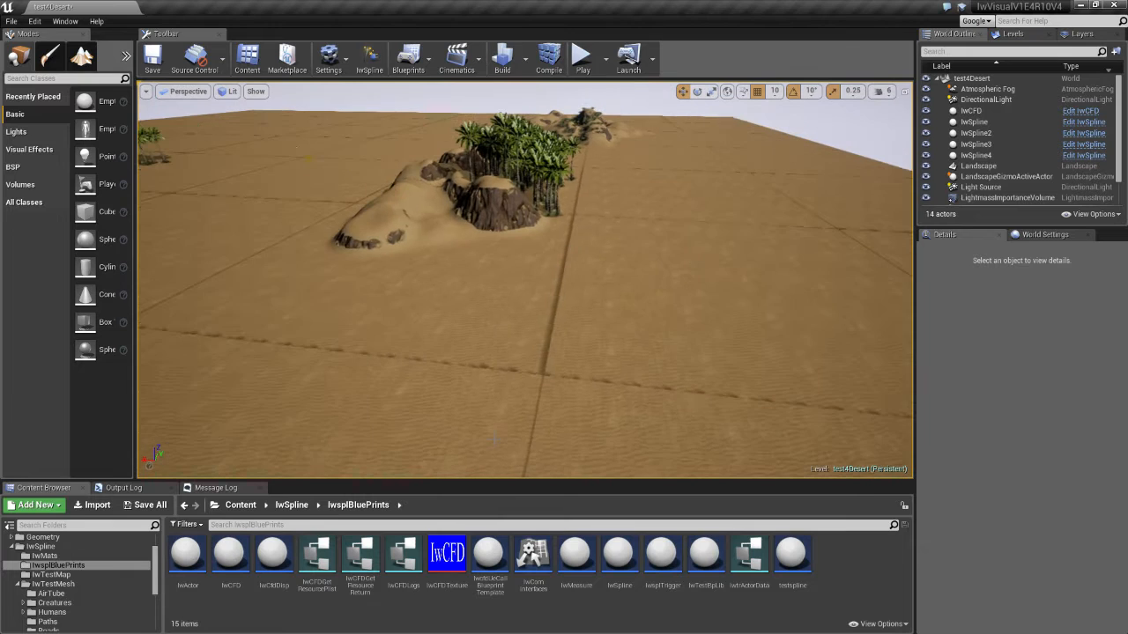
pyautogui.click(611, 557)
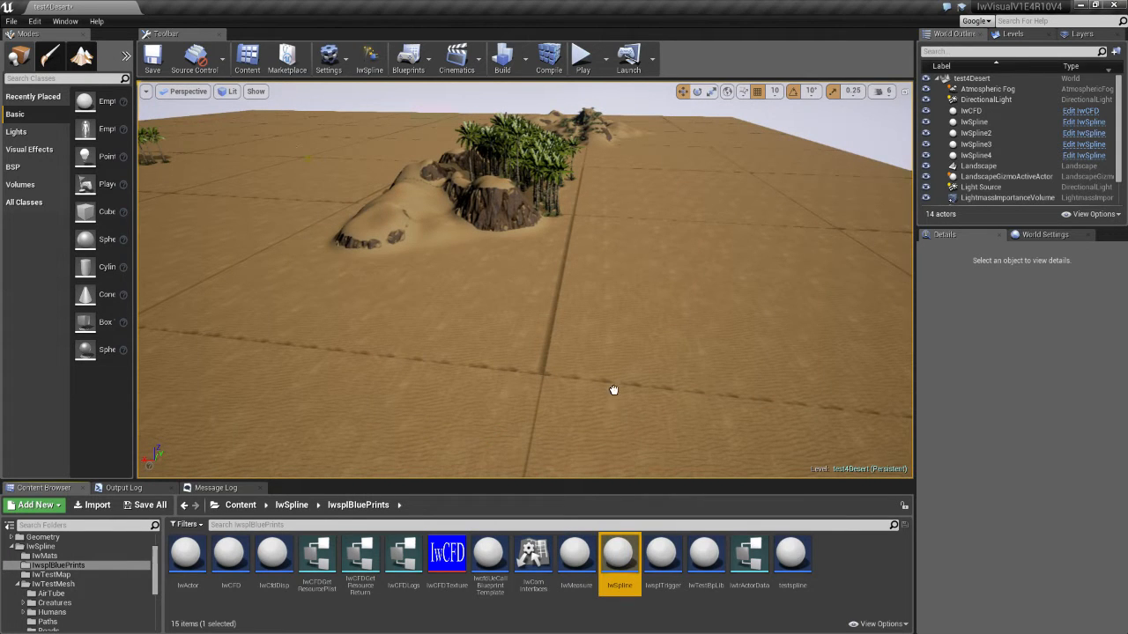
pyautogui.moveTo(606, 355); pyautogui.dragTo(408, 334)
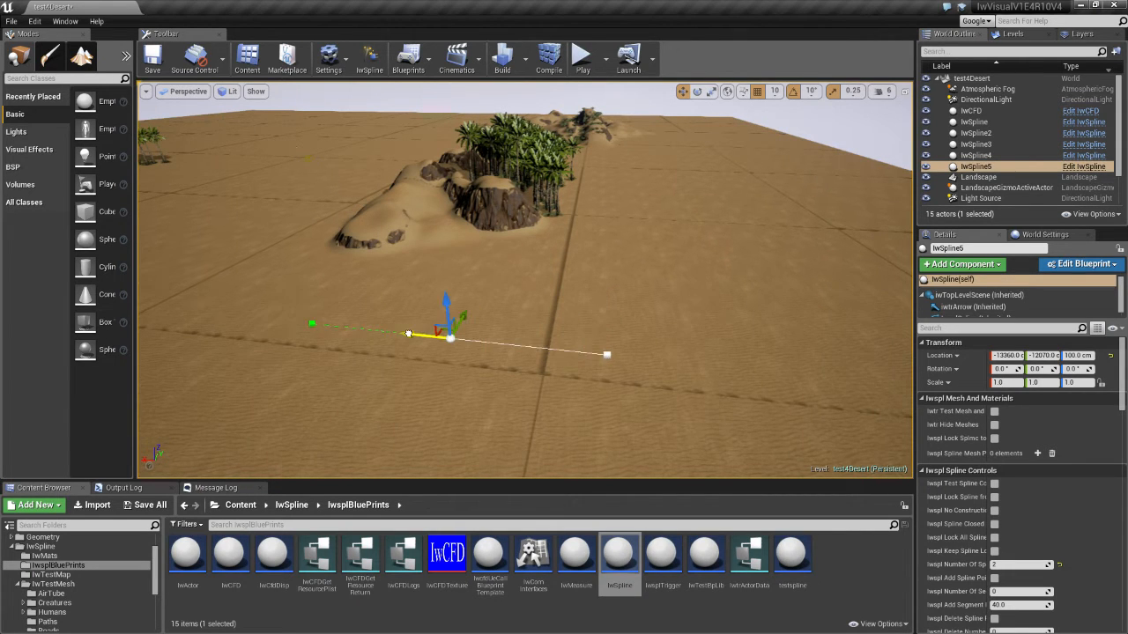
# Add one spline mesh element to the new spline and assign the road_02 mesh from the Roads folder as its static mesh.
pyautogui.scroll(-5, 119, 558)
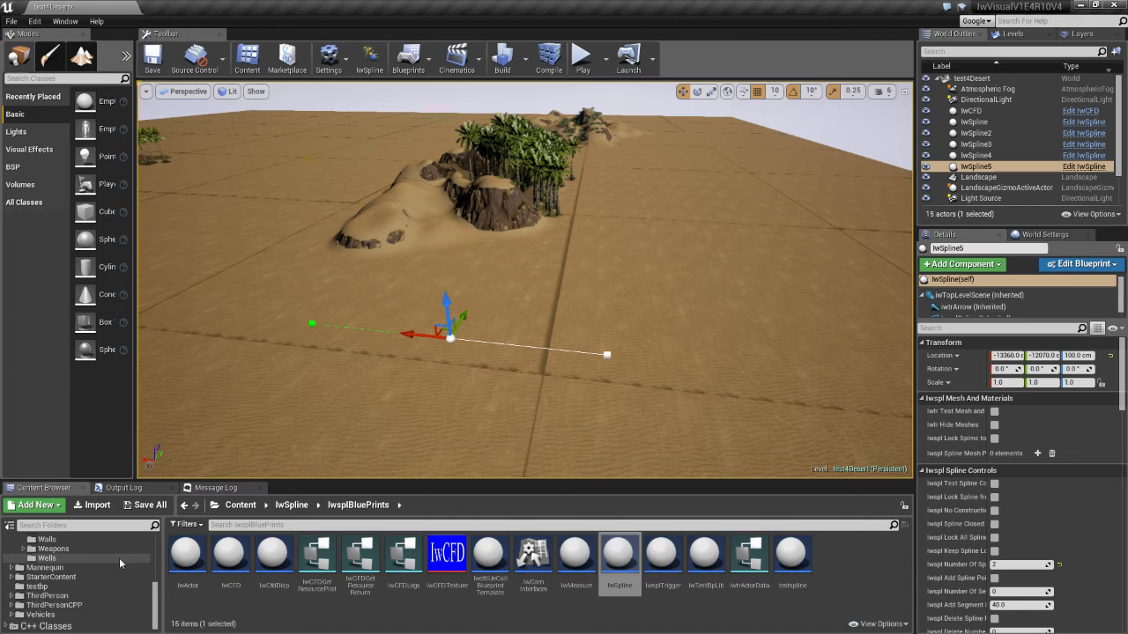
pyautogui.scroll(1, 119, 558)
pyautogui.click(49, 549)
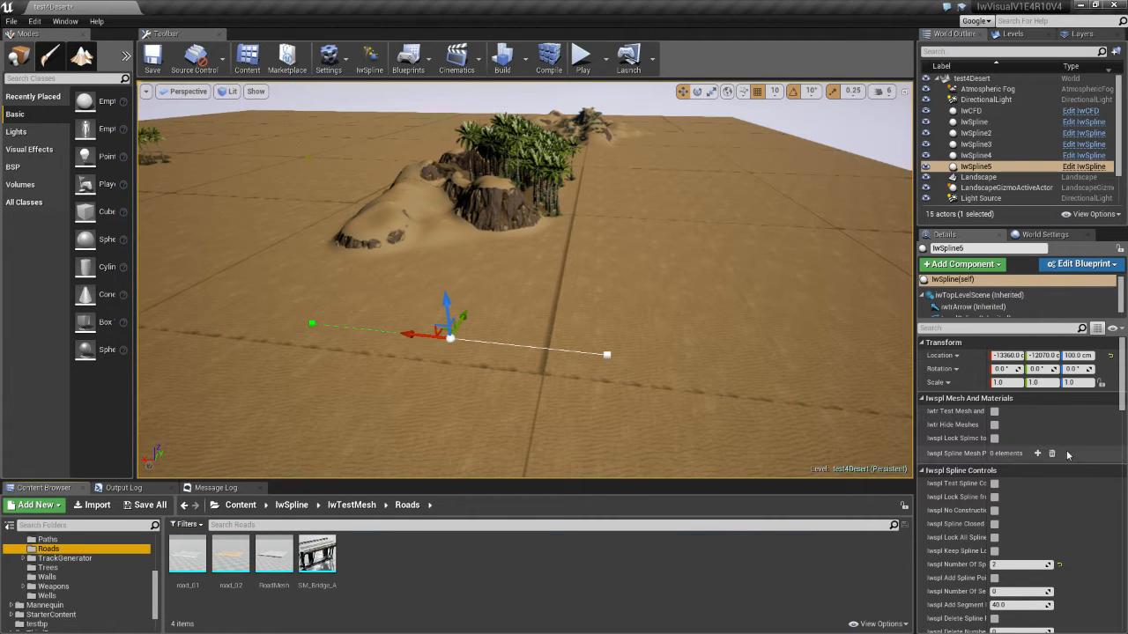
pyautogui.click(1037, 454)
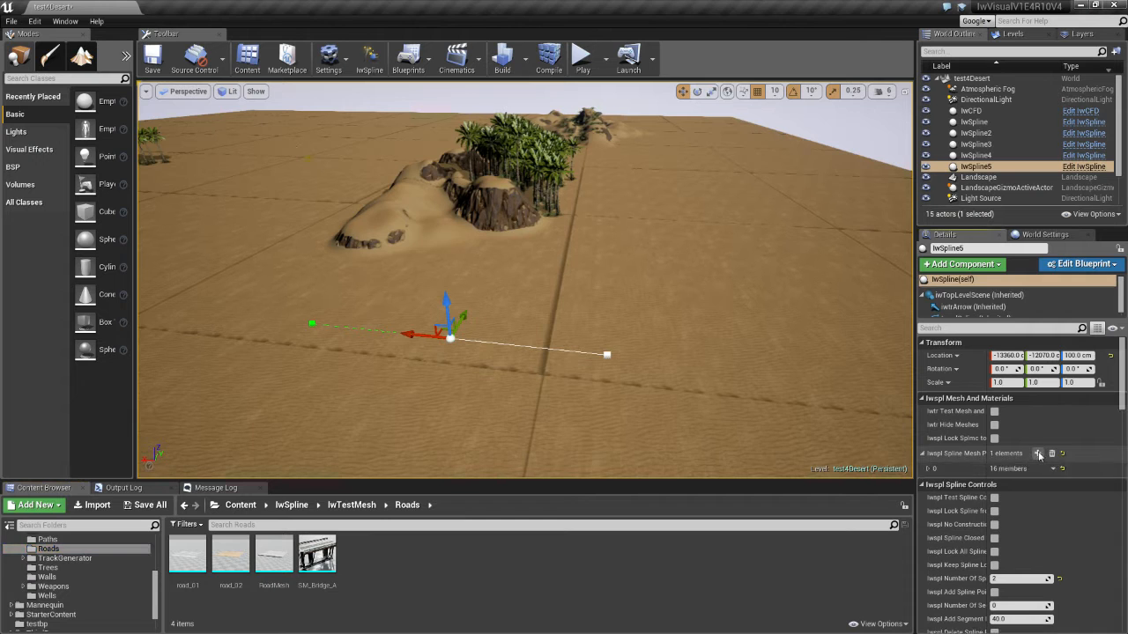
pyautogui.click(928, 470)
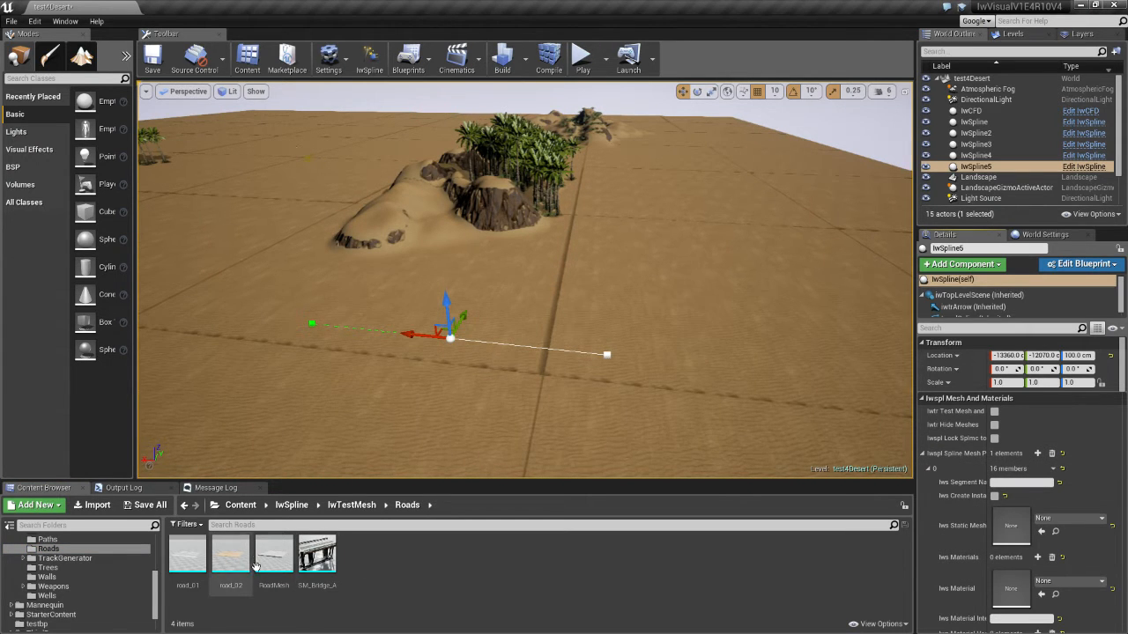
pyautogui.moveTo(238, 559); pyautogui.dragTo(1004, 529)
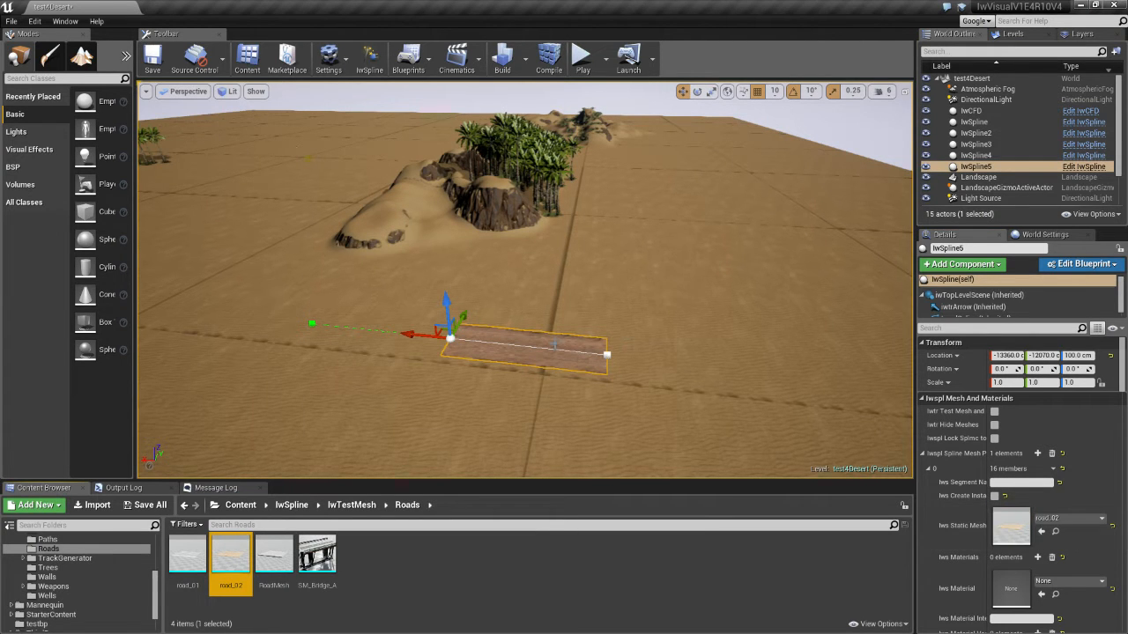
# Stretch the road's first segment past the palm hill to beside the distant palm grove by moving its end point.
pyautogui.moveTo(541, 352); pyautogui.dragTo(529, 379, button='right')
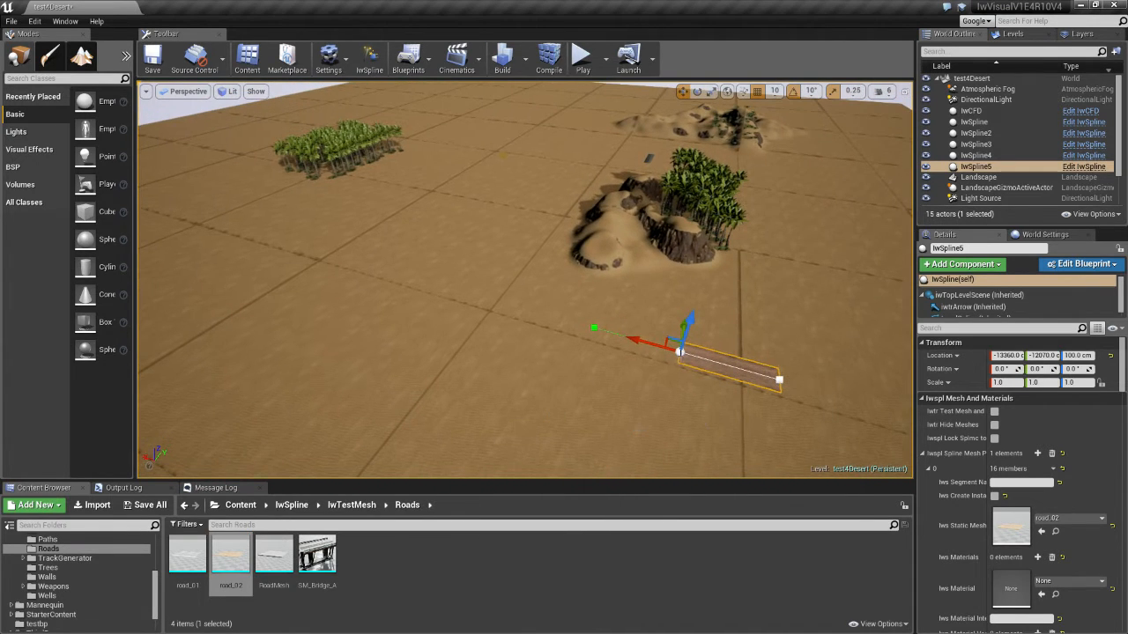
pyautogui.moveTo(637, 339); pyautogui.dragTo(141, 195)
pyautogui.moveTo(319, 294); pyautogui.dragTo(201, 405, button='right')
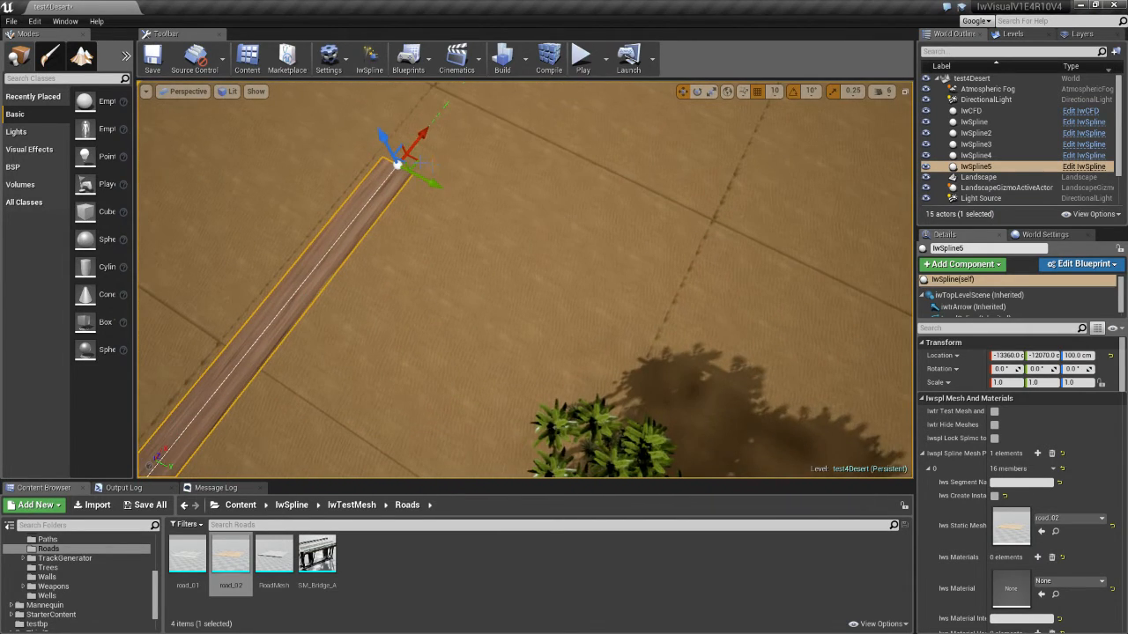
pyautogui.moveTo(400, 164); pyautogui.dragTo(553, 260)
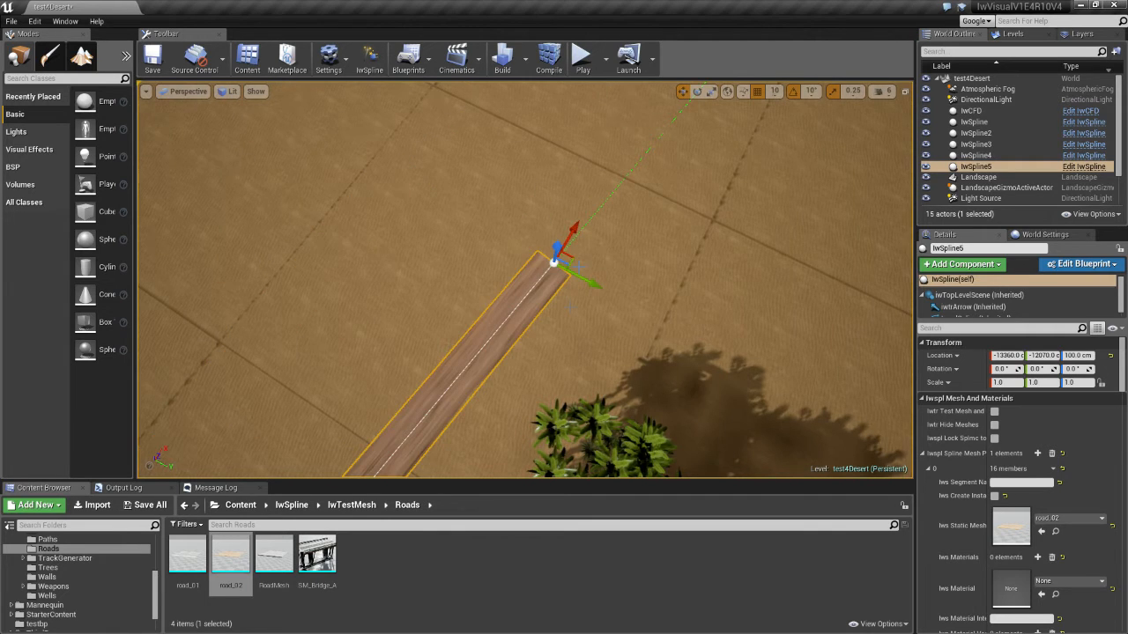
pyautogui.moveTo(553, 261); pyautogui.dragTo(648, 255, button='right')
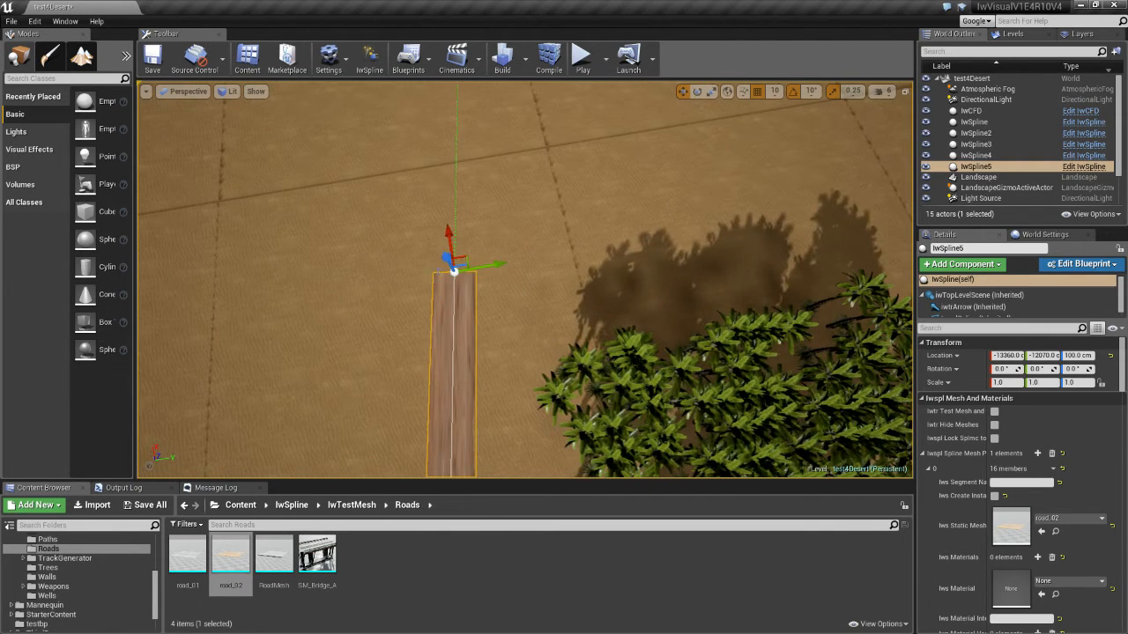
# Add a spline point that bends the road around the palm grove, and shift the new end clear of the trees.
pyautogui.moveTo(448, 235); pyautogui.dragTo(785, 239)
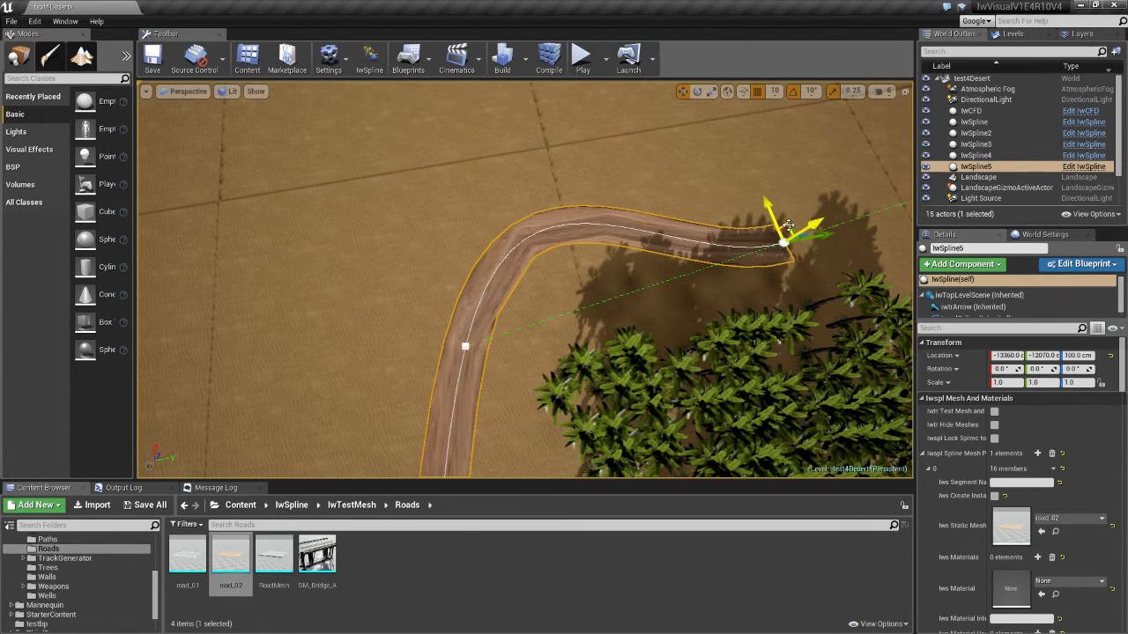
pyautogui.moveTo(602, 257); pyautogui.dragTo(679, 207, button='right')
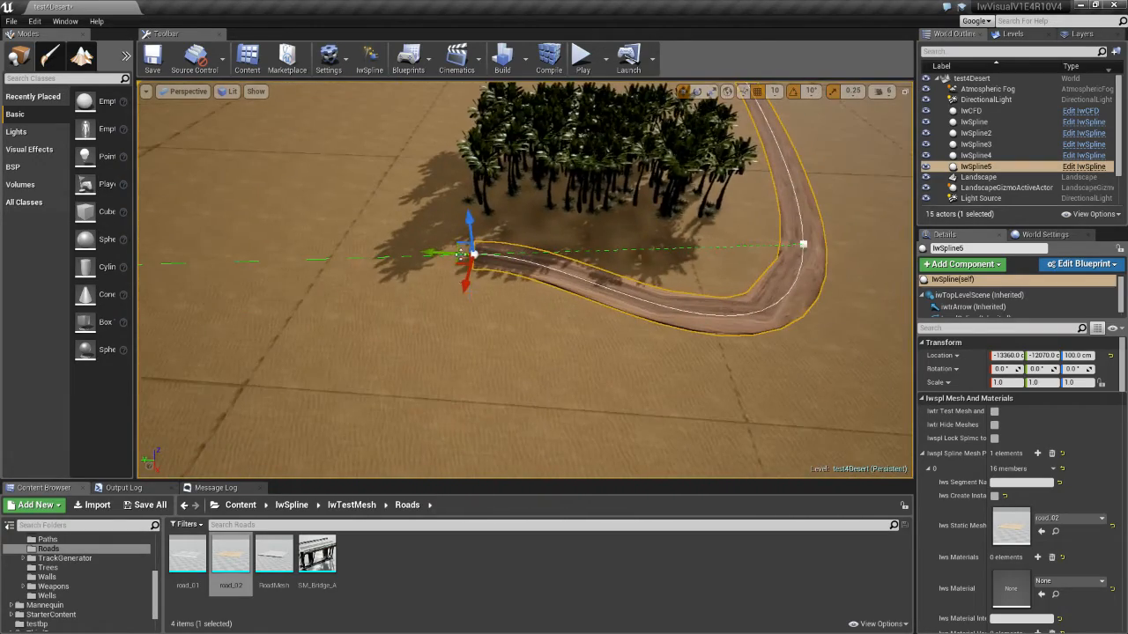
pyautogui.moveTo(460, 264); pyautogui.dragTo(434, 311)
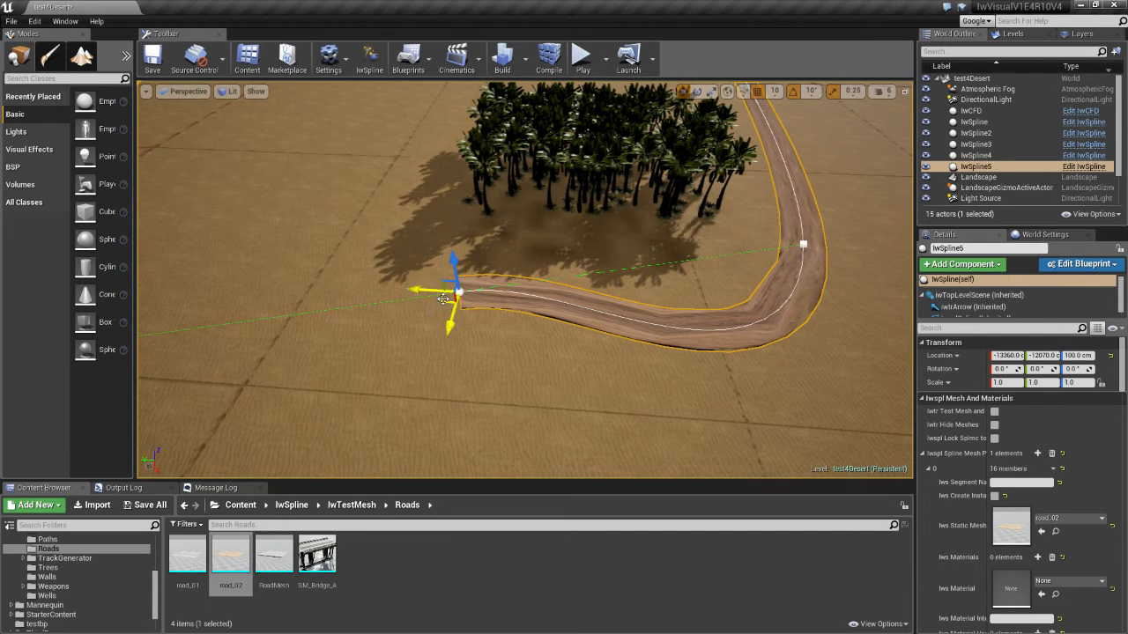
# Extend the road with further spline points from the palm grove across the sand toward the large rocky dune.
pyautogui.moveTo(443, 299); pyautogui.dragTo(487, 368, button='right')
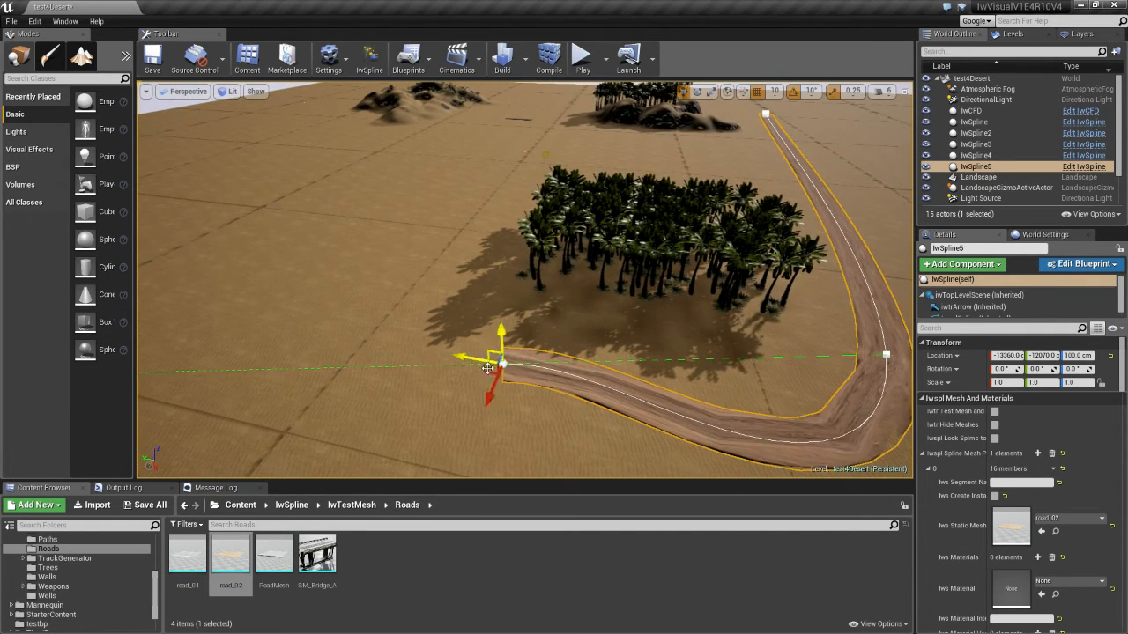
pyautogui.keyDown('alt'); pyautogui.moveTo(488, 372); pyautogui.dragTo(445, 189); pyautogui.keyUp('alt')
pyautogui.moveTo(446, 189); pyautogui.dragTo(456, 280, button='right')
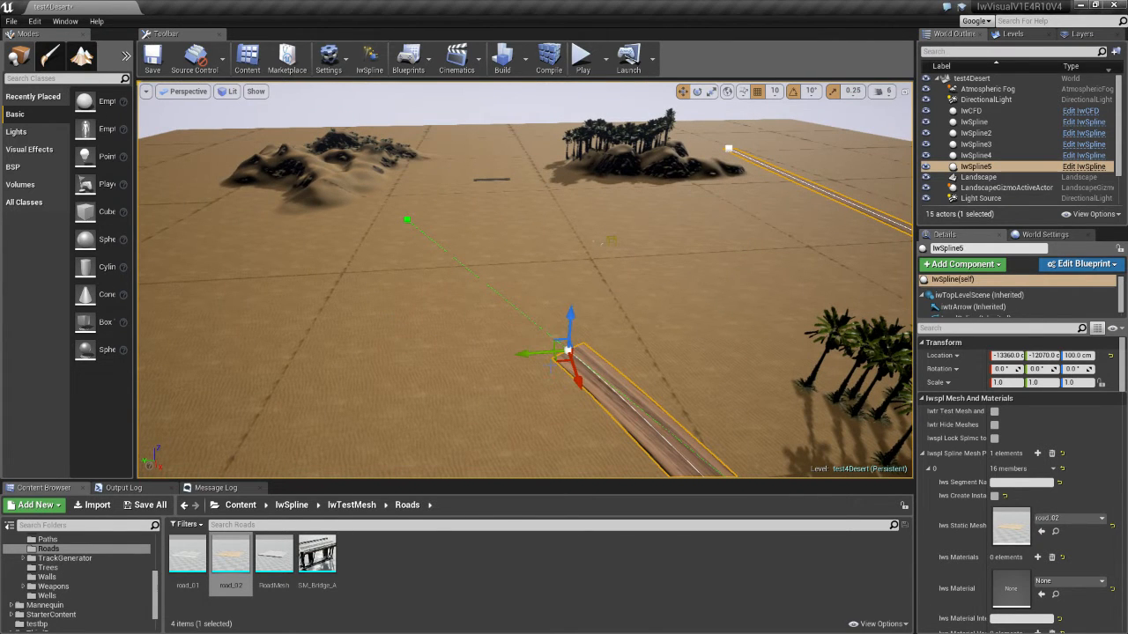
pyautogui.keyDown('alt'); pyautogui.moveTo(566, 353); pyautogui.dragTo(225, 204); pyautogui.keyUp('alt')
# Add spline points that wrap the road around the outer side of the rocky dune.
pyautogui.moveTo(157, 379)
pyautogui.mouseDown(button='right')
pyautogui.moveTo(163, 353)
pyautogui.moveTo(176, 361)
pyautogui.moveTo(157, 379)
pyautogui.mouseUp(button='right')
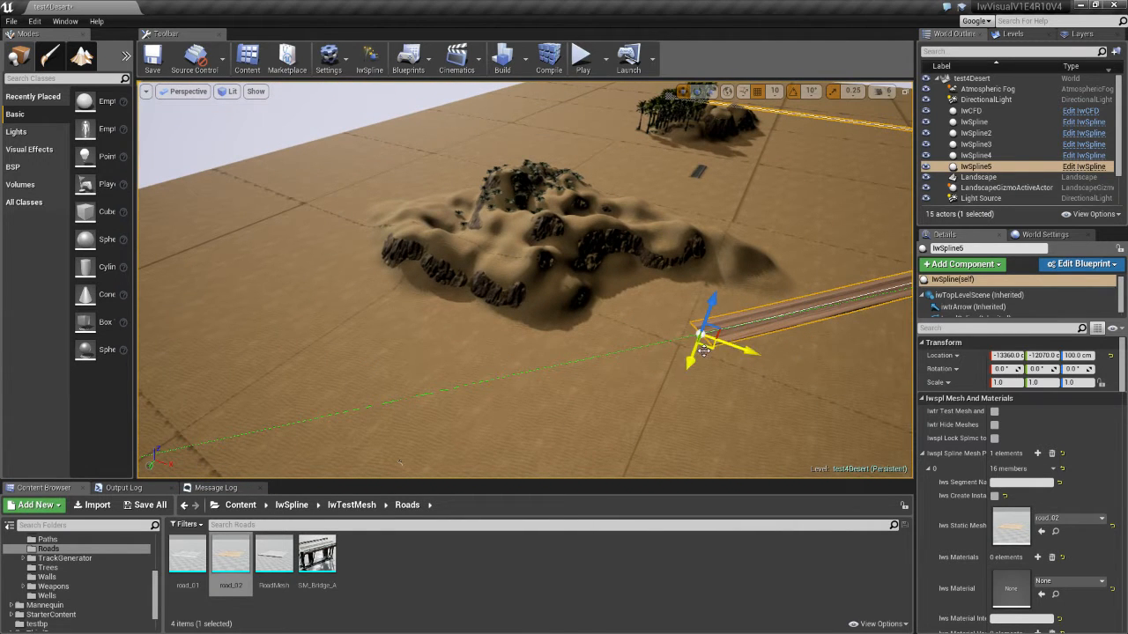
pyautogui.moveTo(688, 362); pyautogui.dragTo(292, 370)
pyautogui.moveTo(399, 461)
pyautogui.mouseDown(button='right')
pyautogui.moveTo(432, 445)
pyautogui.moveTo(414, 463)
pyautogui.mouseUp(button='right')
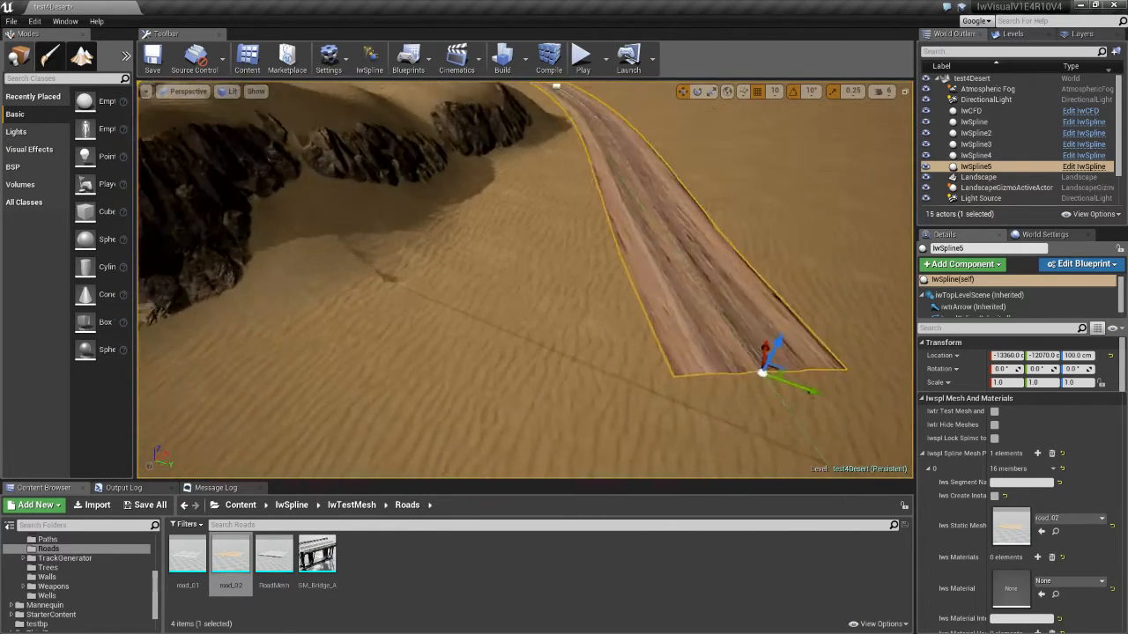
pyautogui.scroll(-10, 524, 280)
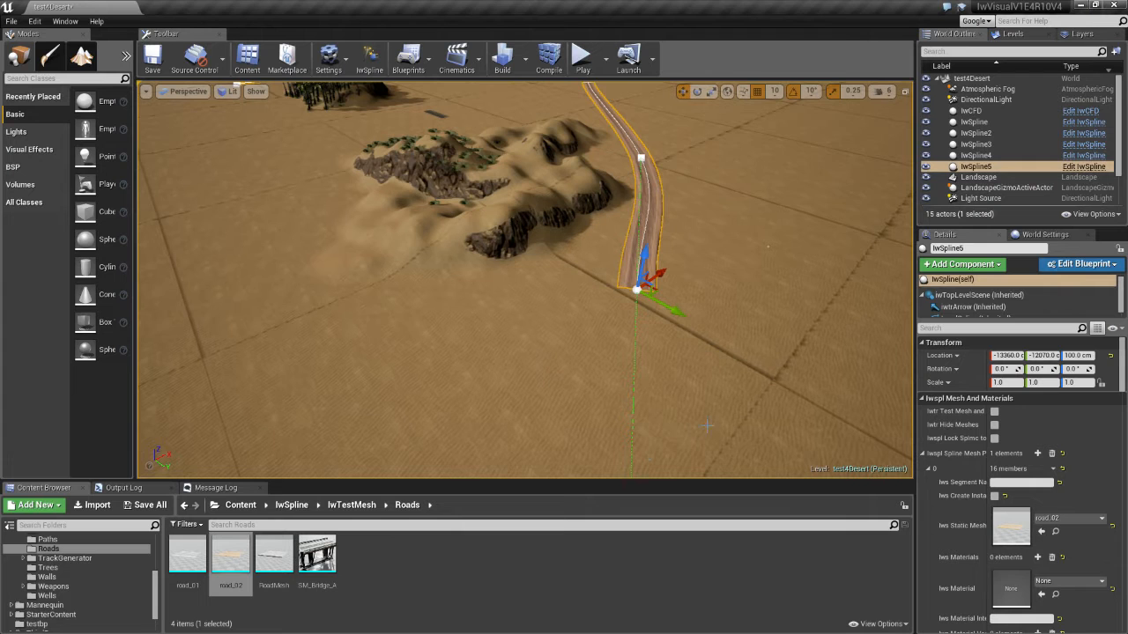
pyautogui.keyDown('alt'); pyautogui.moveTo(649, 296); pyautogui.dragTo(315, 343); pyautogui.keyUp('alt')
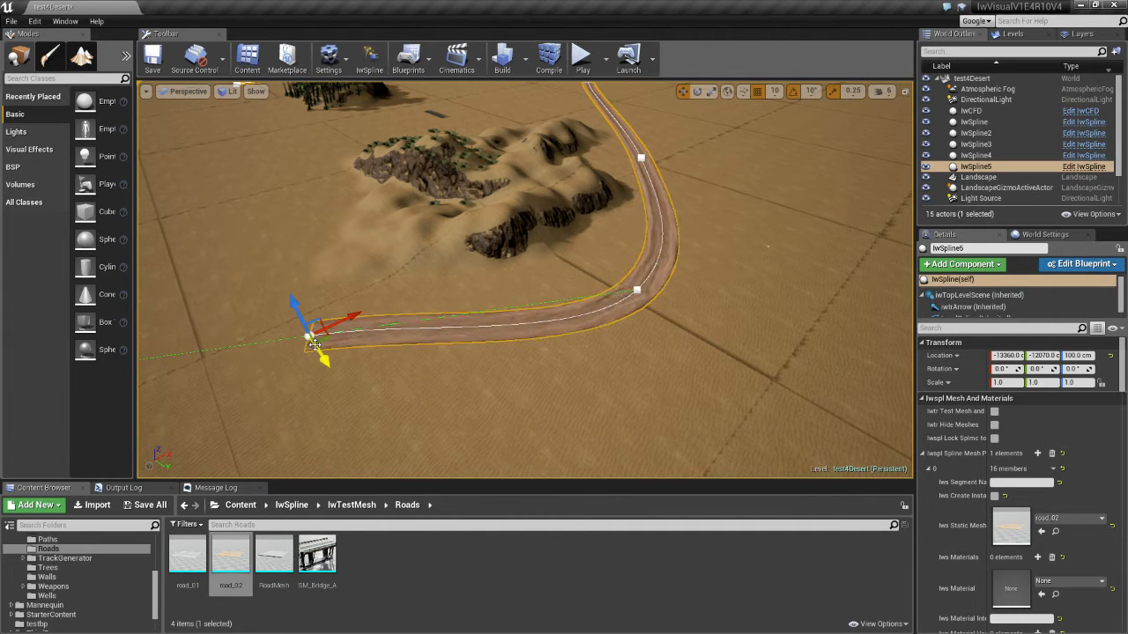
# Extend the road from the rocky dune across the sand back toward the road's starting point.
pyautogui.moveTo(767, 247); pyautogui.dragTo(443, 438, button='right')
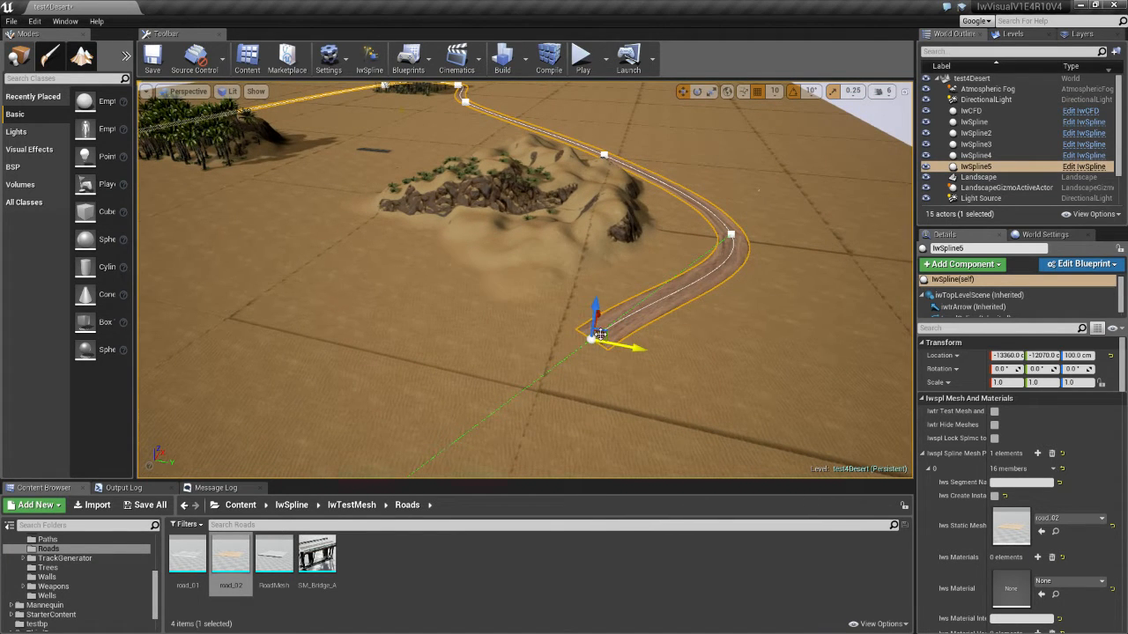
pyautogui.moveTo(598, 334); pyautogui.dragTo(179, 282)
pyautogui.moveTo(359, 417); pyautogui.dragTo(740, 480, button='right')
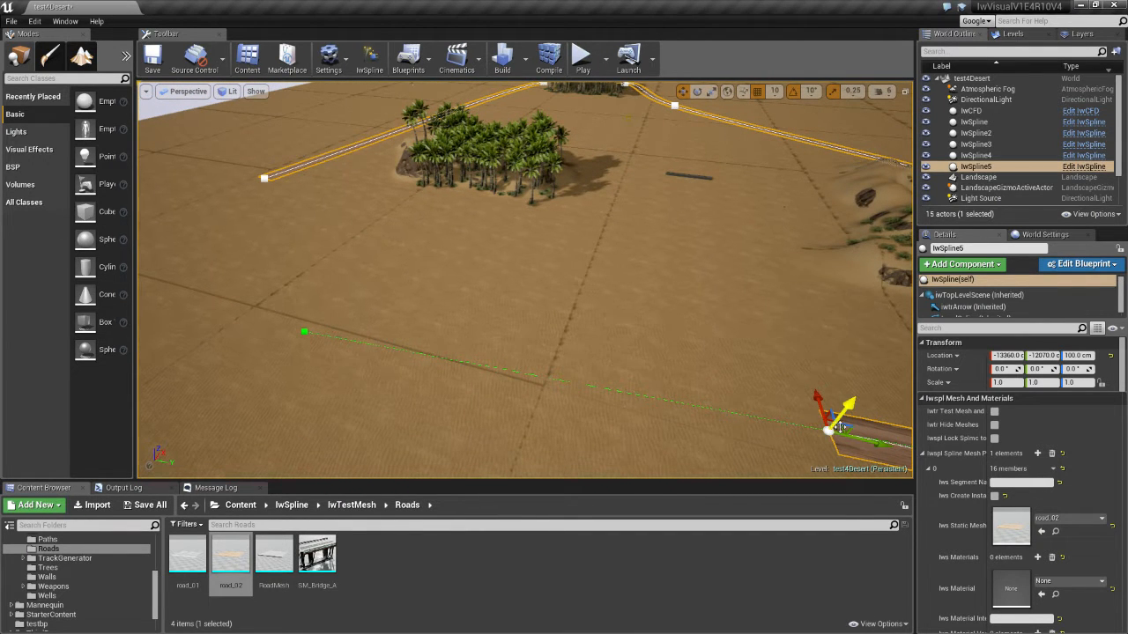
pyautogui.keyDown('alt'); pyautogui.moveTo(841, 428); pyautogui.dragTo(216, 238); pyautogui.keyUp('alt')
# Add a curved end point close to the road's start, and adjust its tangent handles to aim at the starting point.
pyautogui.moveTo(525, 280); pyautogui.dragTo(608, 342, button='right')
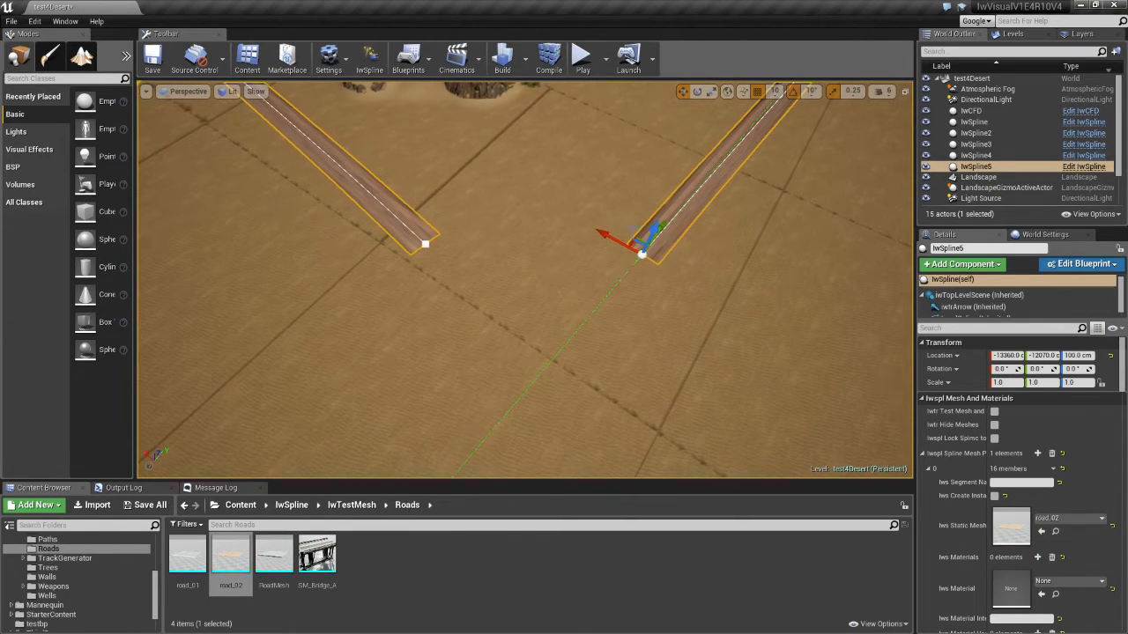
pyautogui.moveTo(633, 238); pyautogui.dragTo(495, 271)
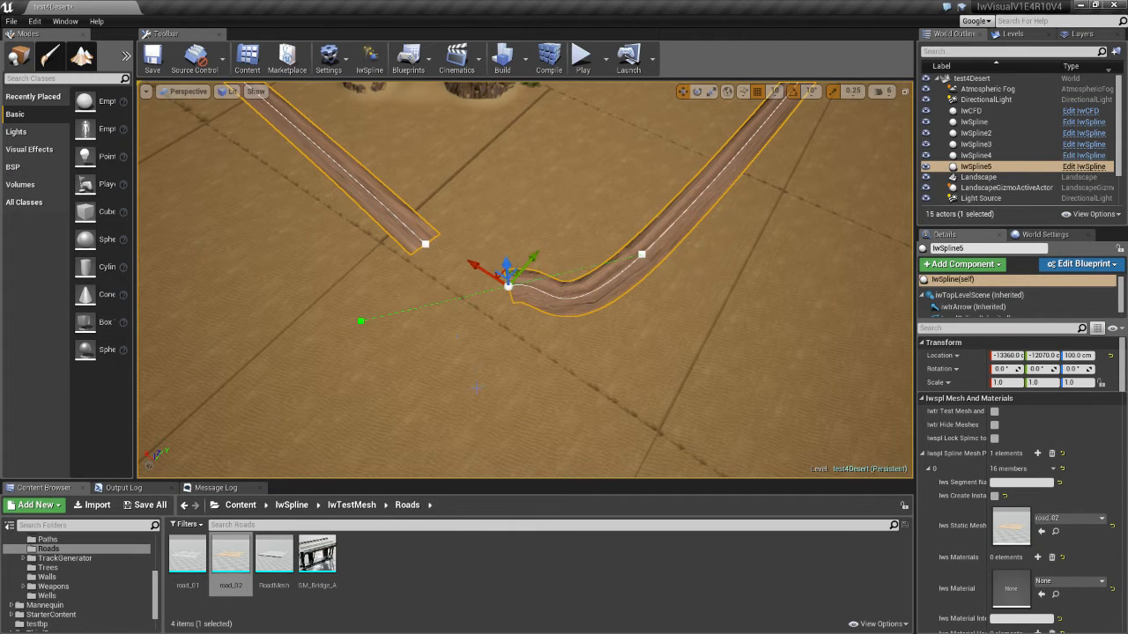
pyautogui.click(360, 320)
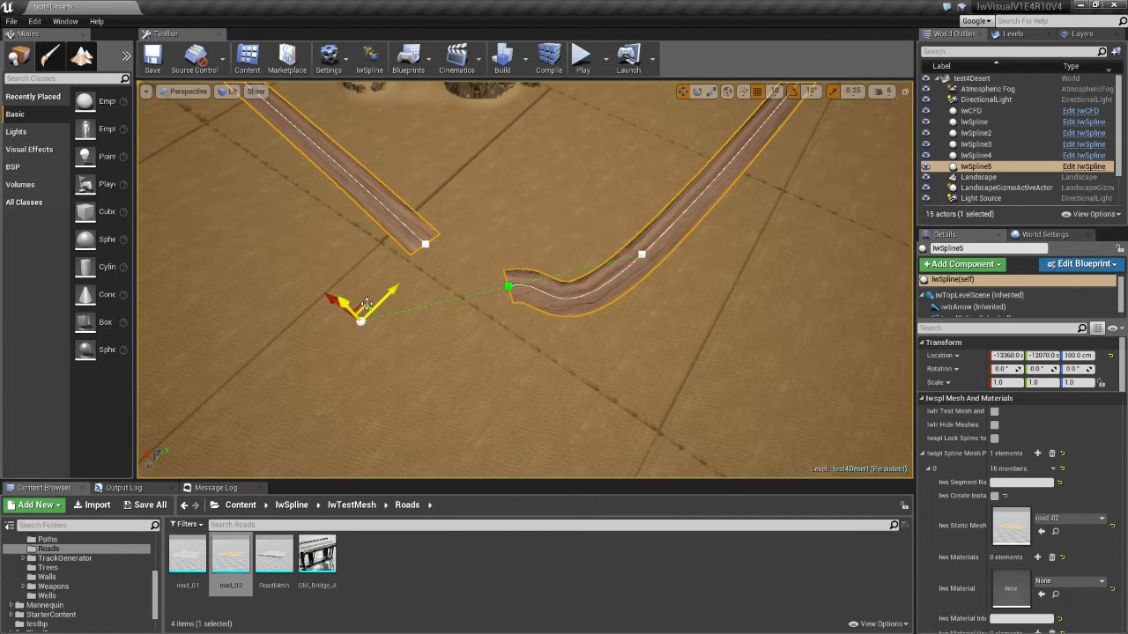
pyautogui.moveTo(364, 304); pyautogui.dragTo(389, 256)
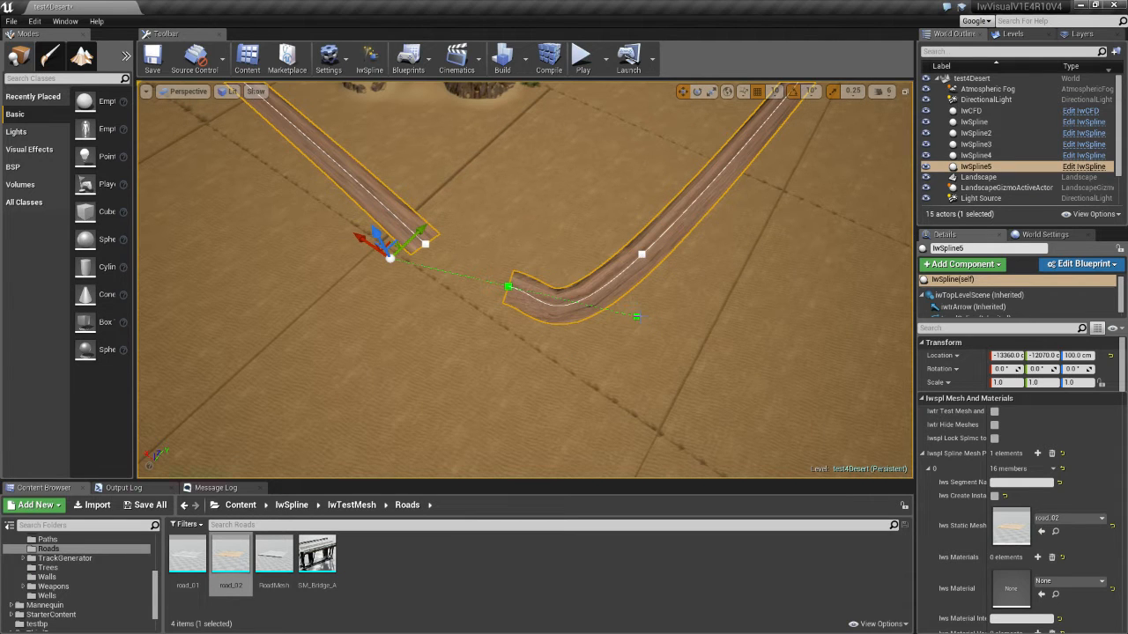
pyautogui.click(636, 316)
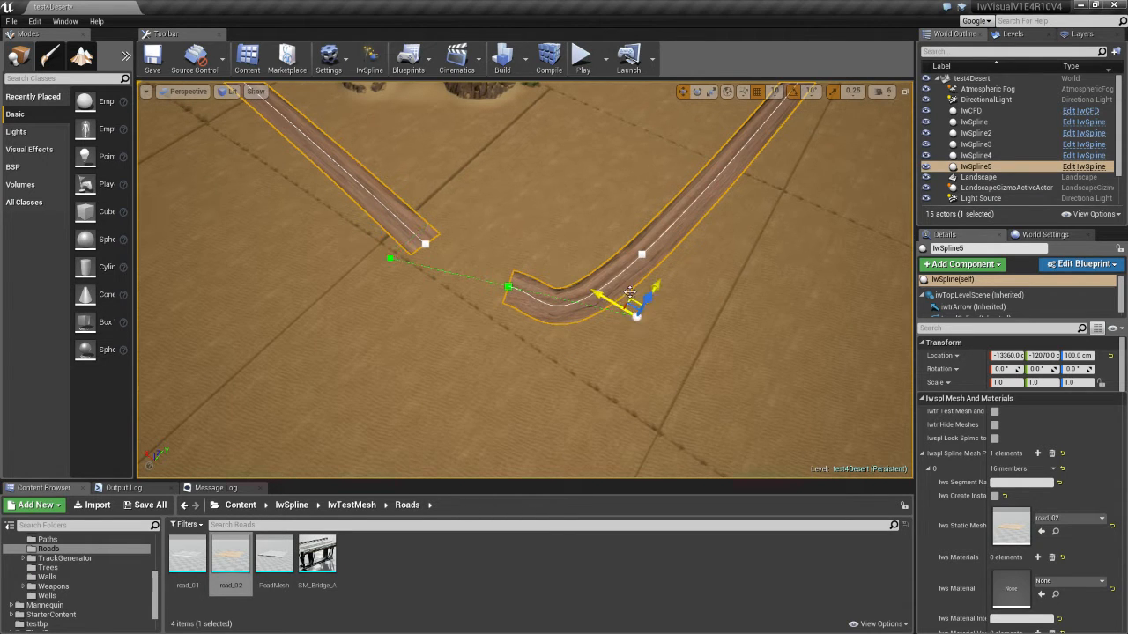
pyautogui.moveTo(632, 302); pyautogui.dragTo(593, 282)
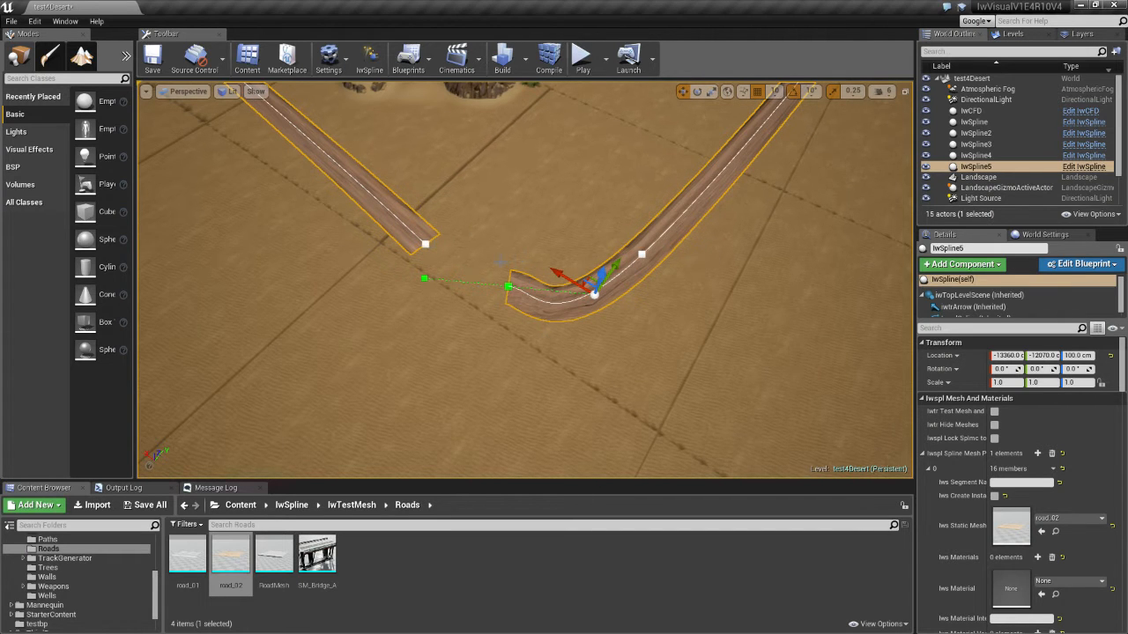
pyautogui.moveTo(600, 272); pyautogui.dragTo(618, 332)
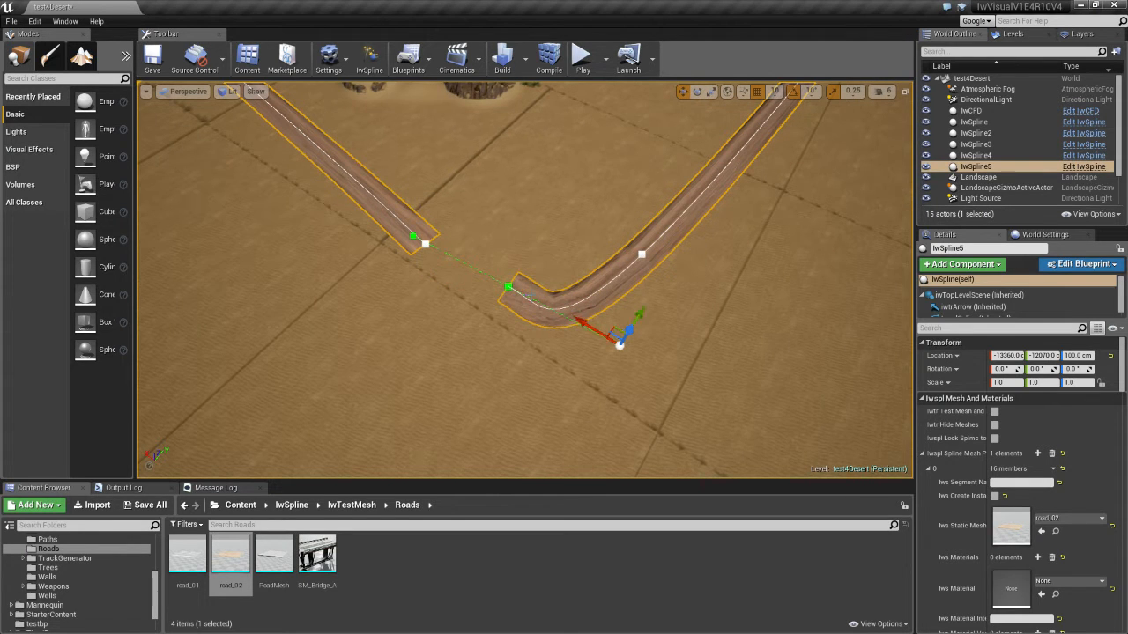
# Move the road's curved end point closer to the road's starting point, leaving a small gap between them.
pyautogui.click(510, 287)
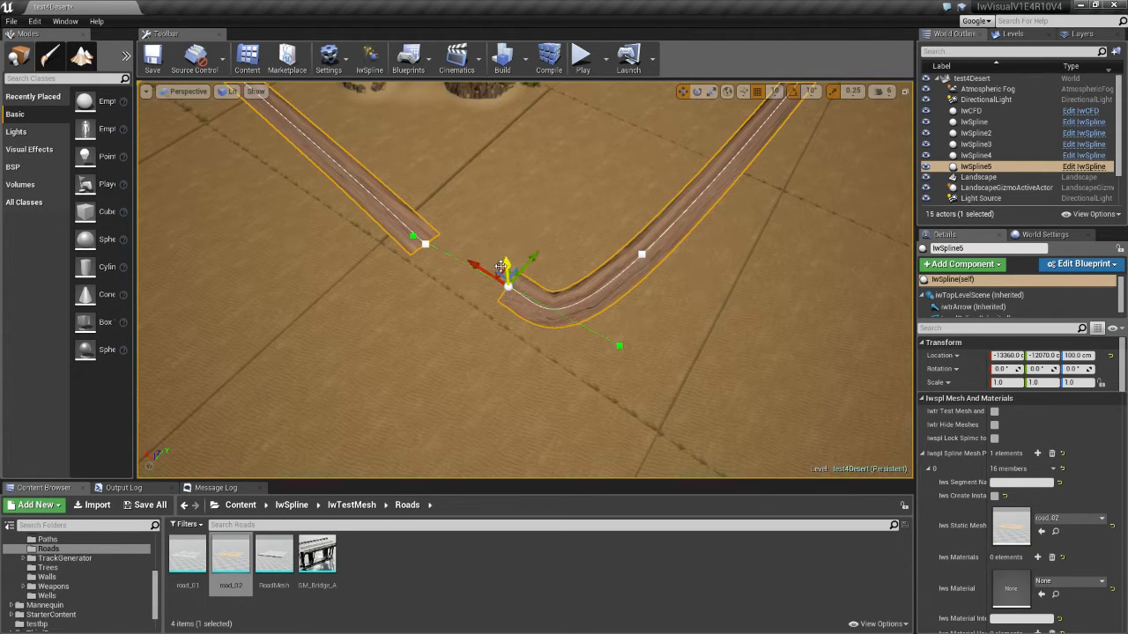
pyautogui.moveTo(500, 273); pyautogui.dragTo(451, 262)
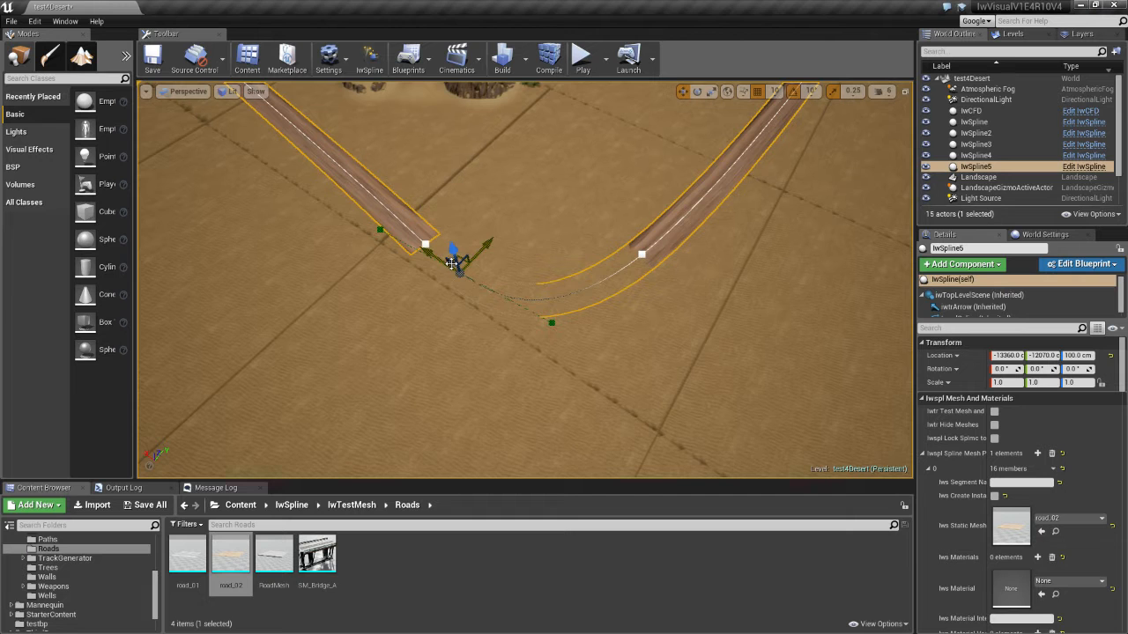
pyautogui.moveTo(452, 249); pyautogui.dragTo(454, 226)
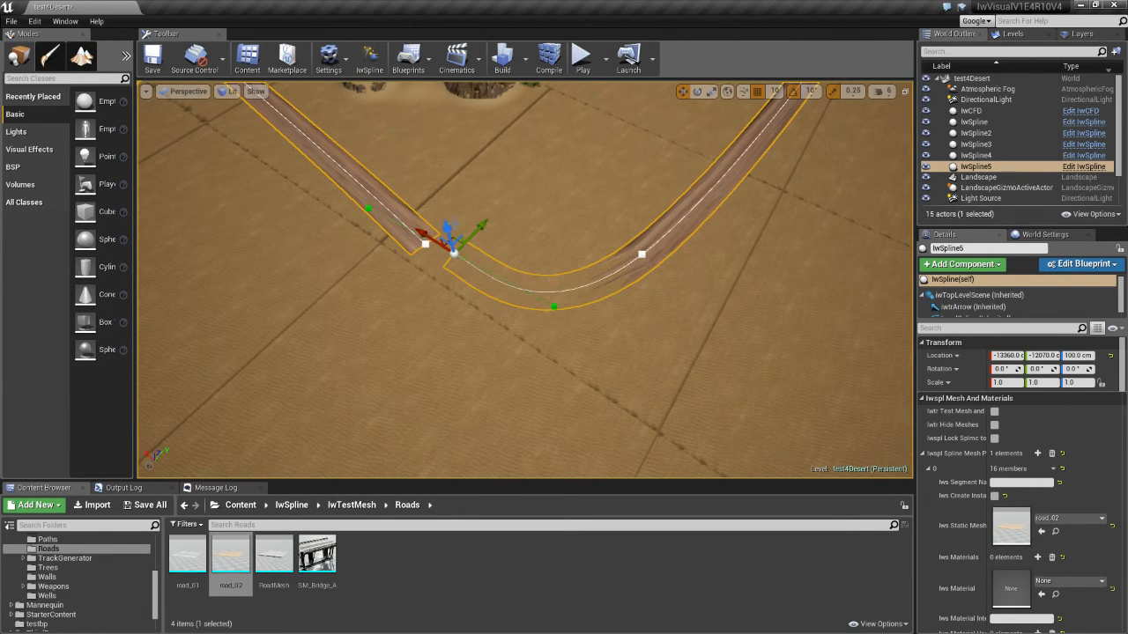
pyautogui.moveTo(531, 343); pyautogui.dragTo(583, 343, button='right')
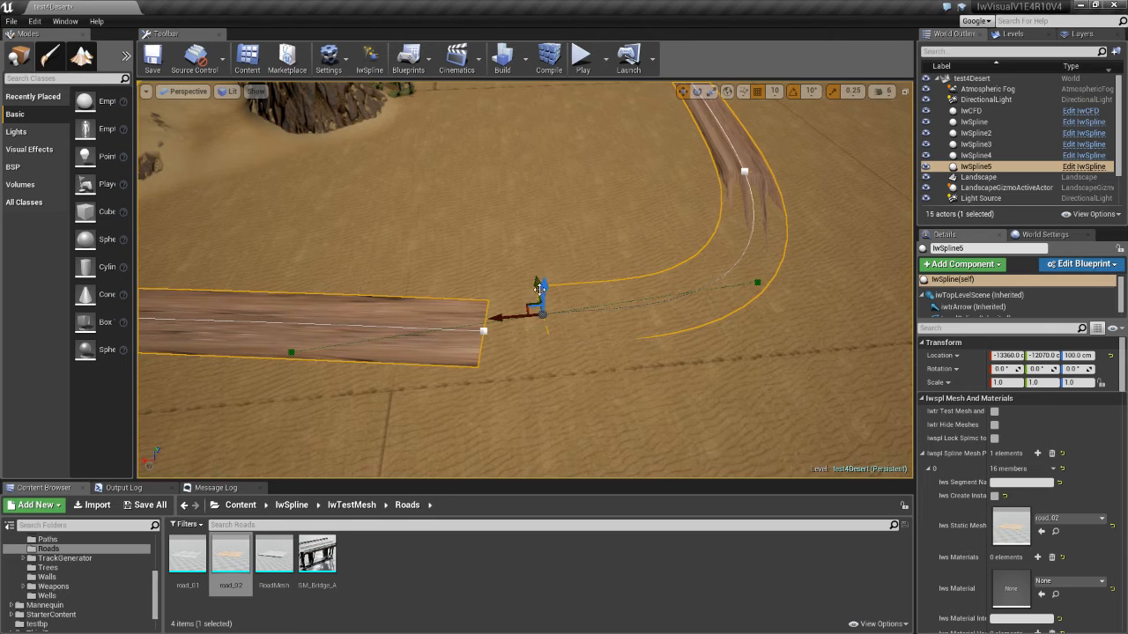
pyautogui.moveTo(538, 282); pyautogui.dragTo(539, 306)
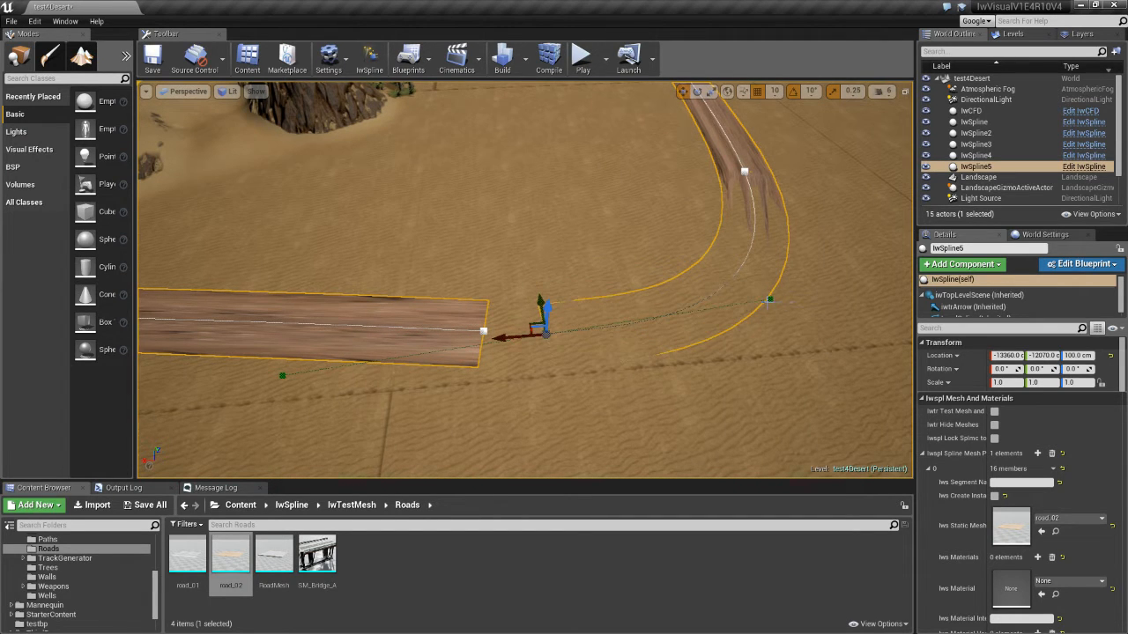
pyautogui.moveTo(543, 309); pyautogui.dragTo(548, 282)
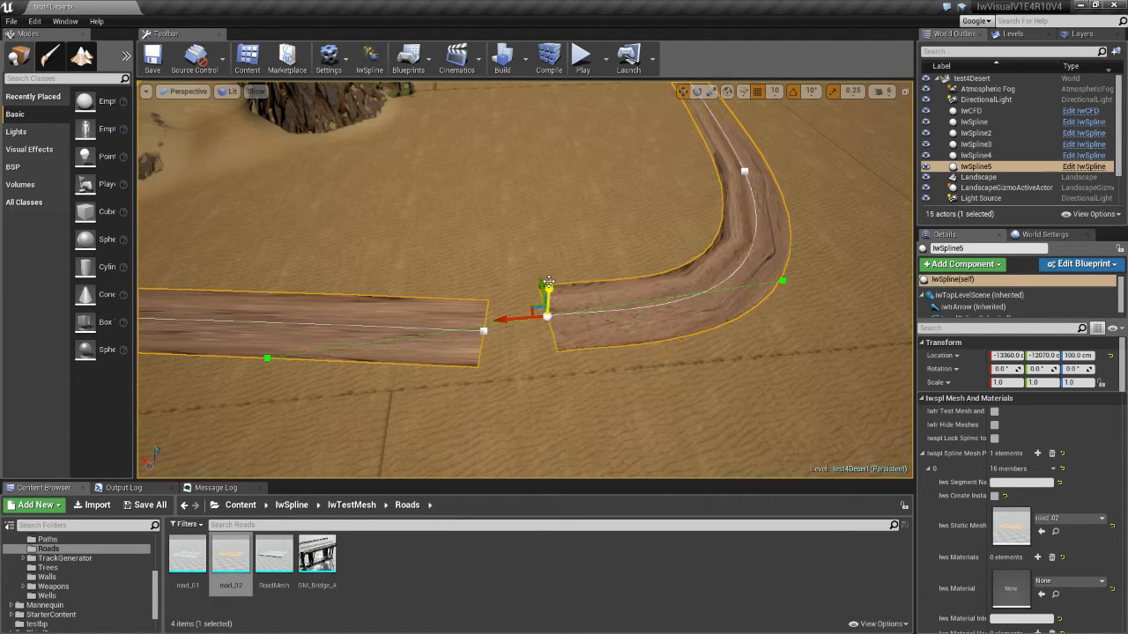
# Adjust the end point's tangent handle so the road's end points straight at the starting point.
pyautogui.click(782, 281)
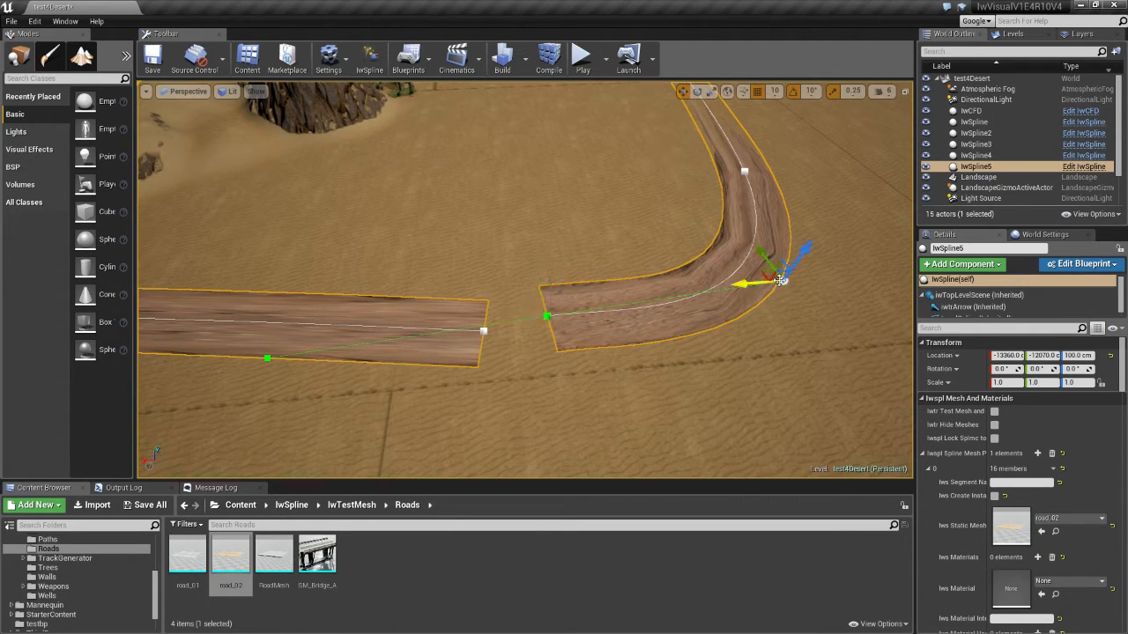
pyautogui.click(267, 358)
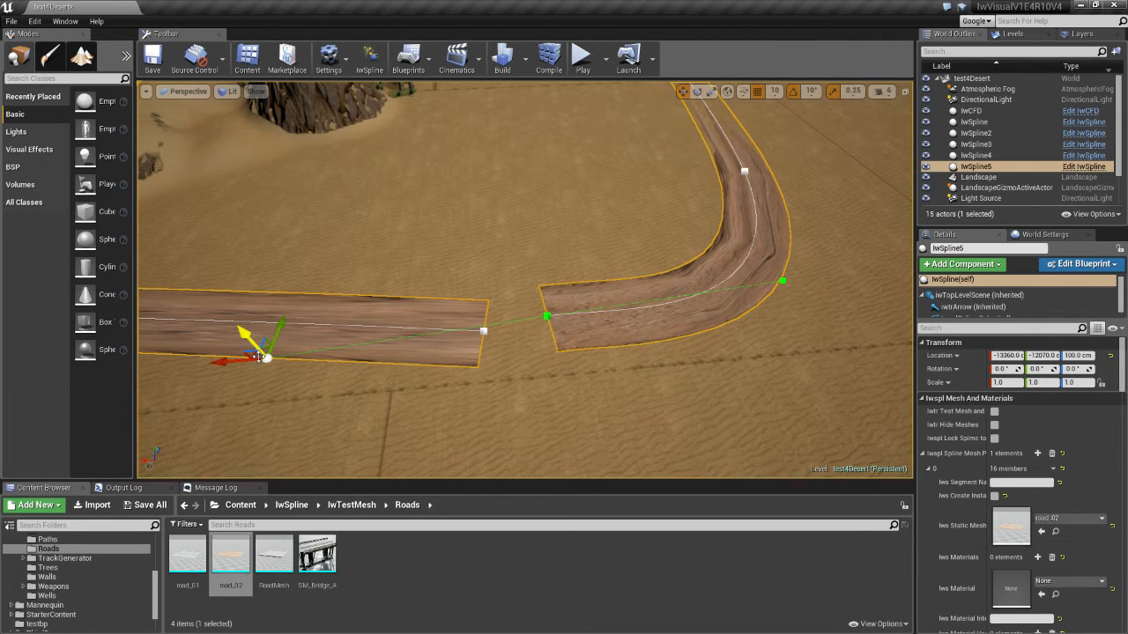
pyautogui.moveTo(264, 356); pyautogui.dragTo(306, 322)
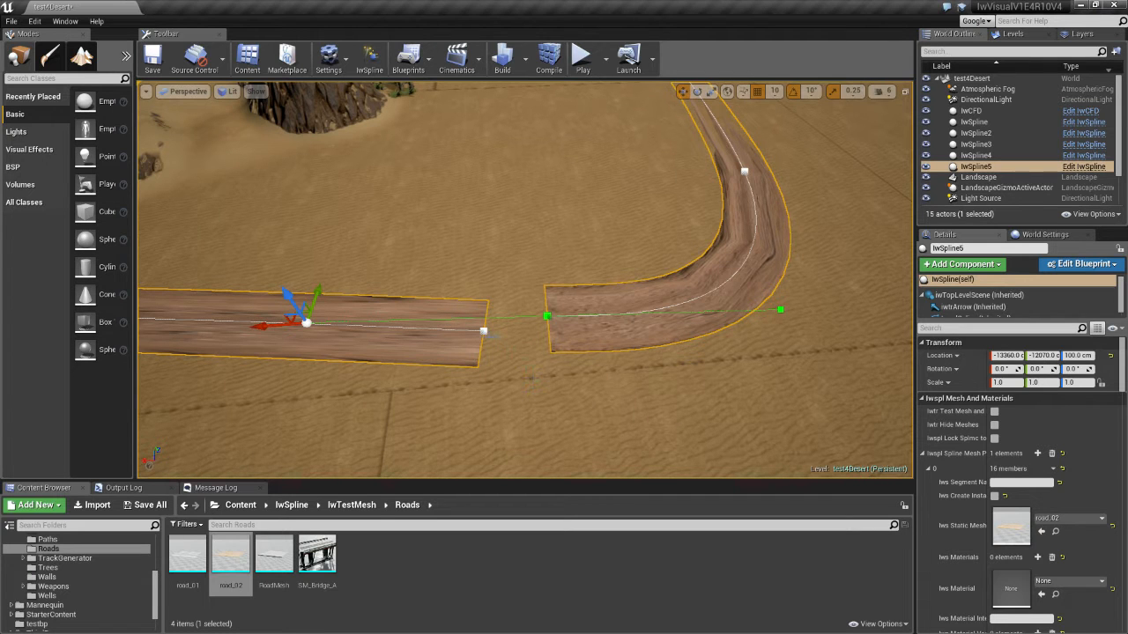
# Shift the road's starting point sideways into line with the end point, and pull the end point slightly back to widen the gap.
pyautogui.click(483, 330)
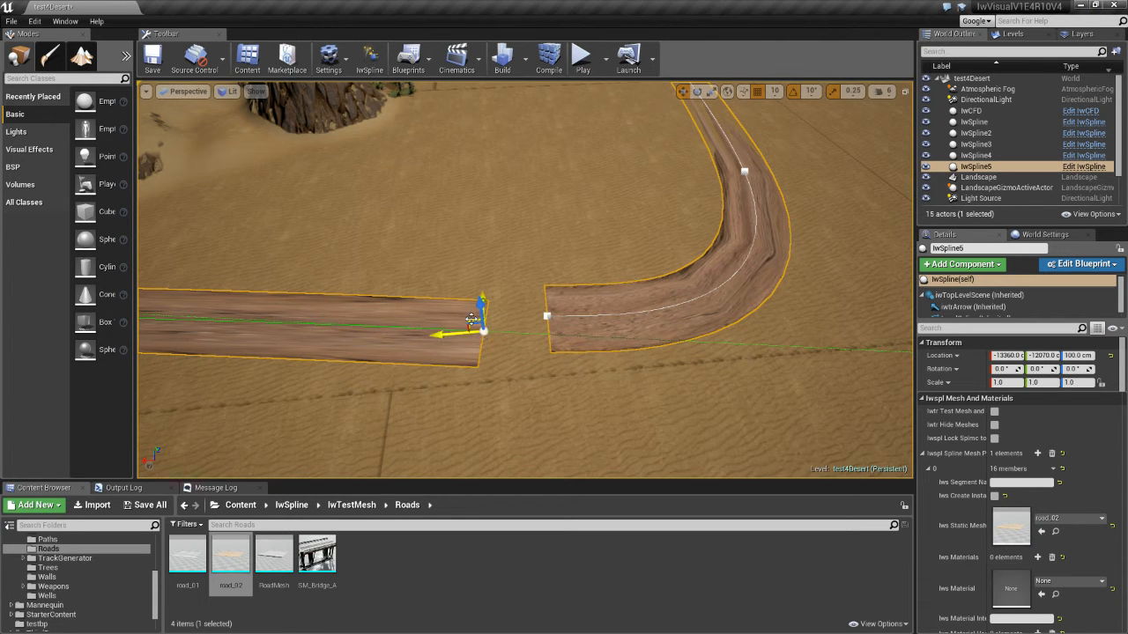
pyautogui.moveTo(472, 319); pyautogui.dragTo(473, 305)
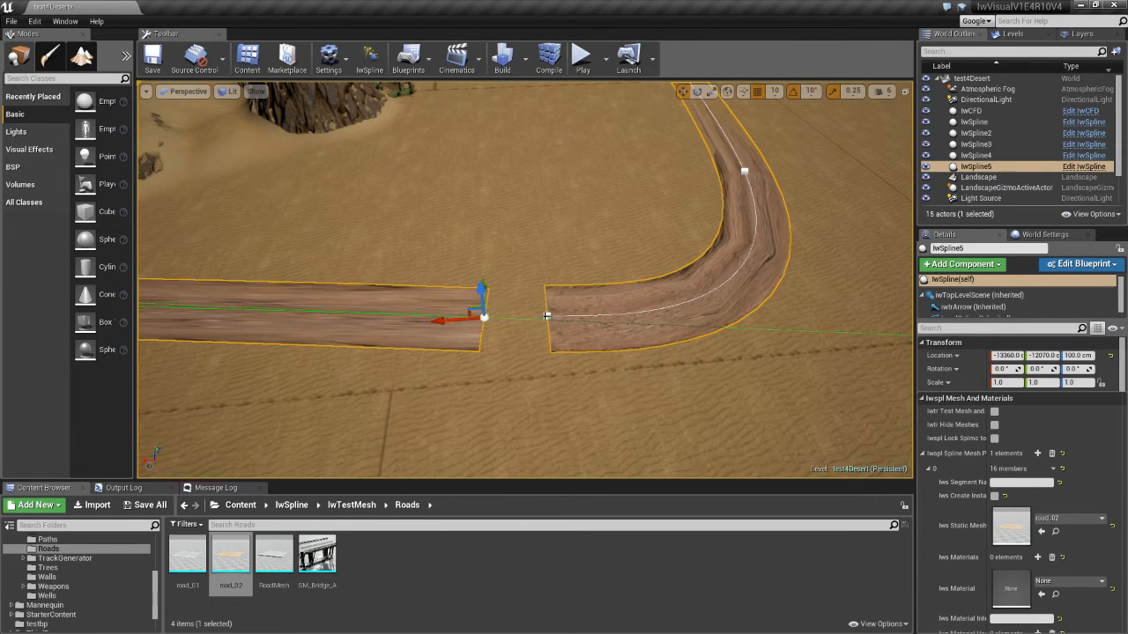
pyautogui.click(546, 315)
pyautogui.moveTo(504, 318); pyautogui.dragTo(535, 318)
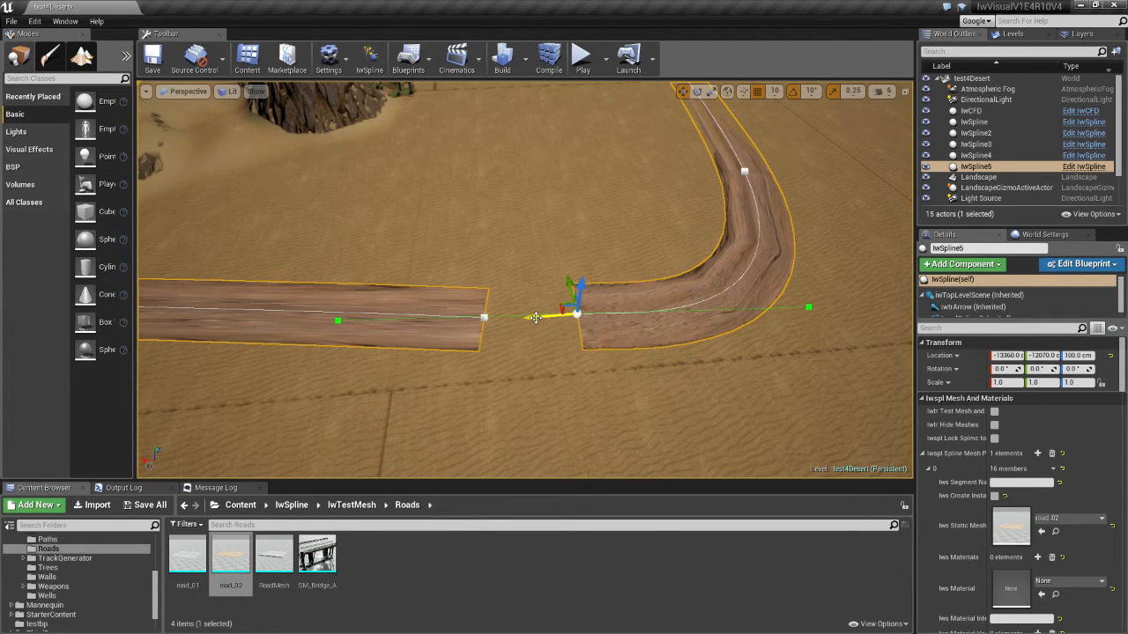
# Try the Iwspl Spline Closed Loop option on the road, and turn it off again.
pyautogui.click(771, 342)
pyautogui.click(484, 317)
pyautogui.scroll(-3, 1064, 485)
pyautogui.scroll(-10, 1062, 485)
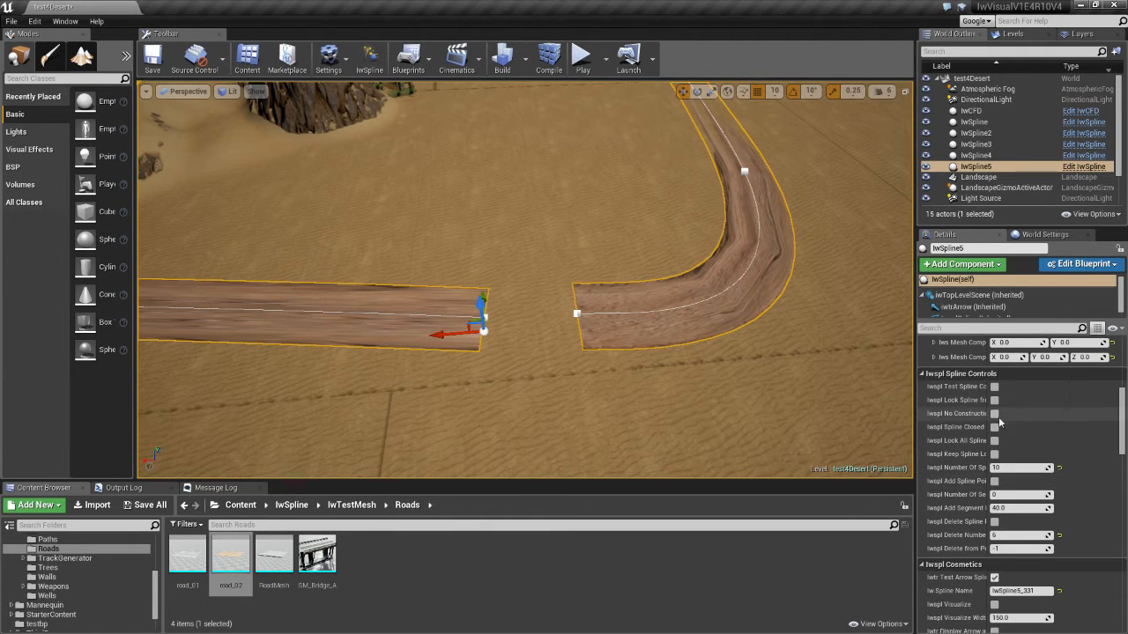
pyautogui.moveTo(988, 427); pyautogui.dragTo(1038, 427)
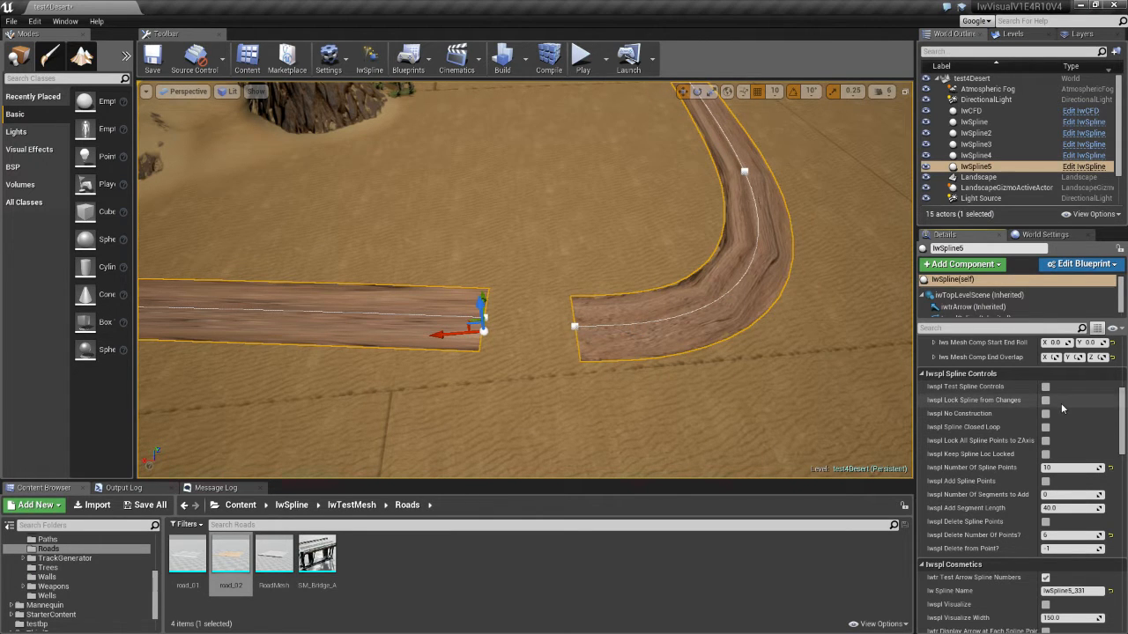
pyautogui.scroll(5, 1059, 414)
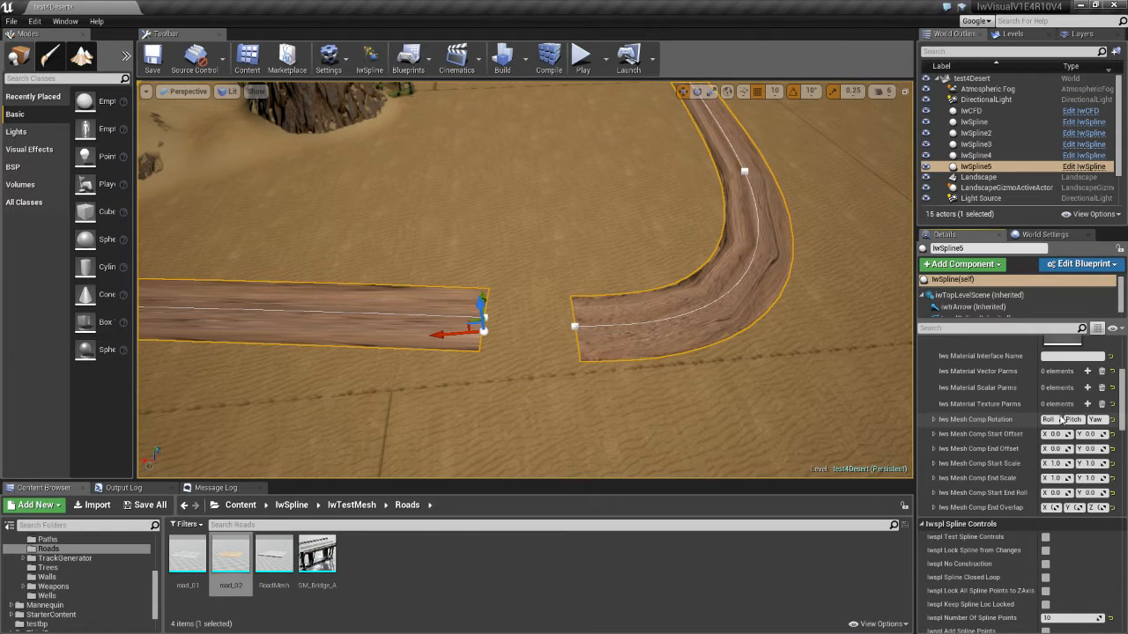
pyautogui.scroll(-5, 1062, 419)
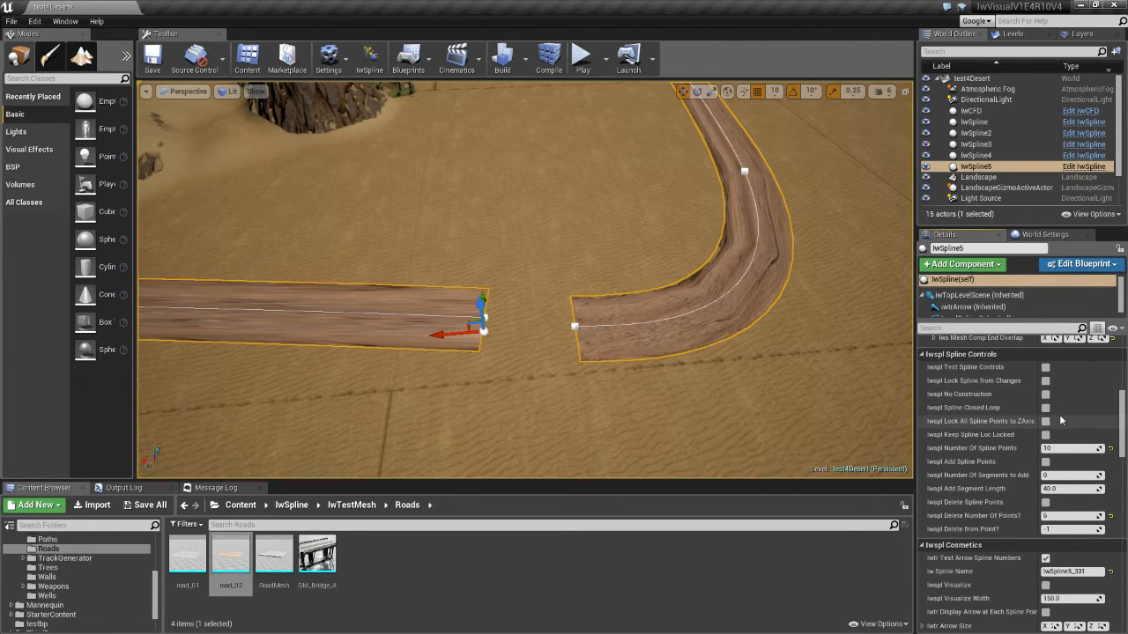
pyautogui.click(1045, 408)
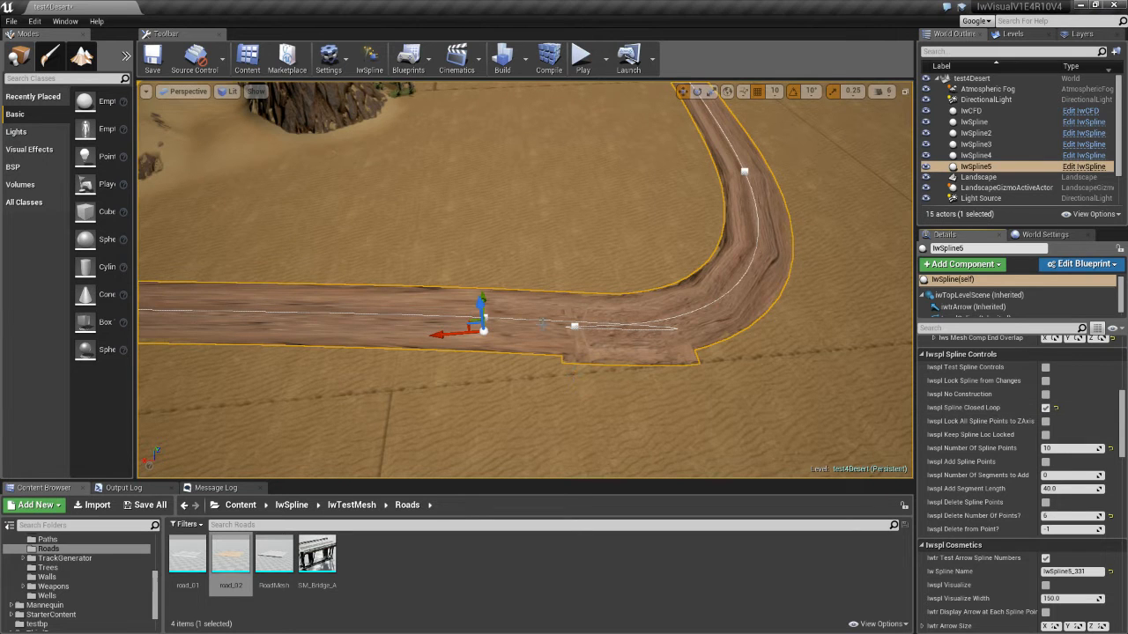
pyautogui.click(1045, 408)
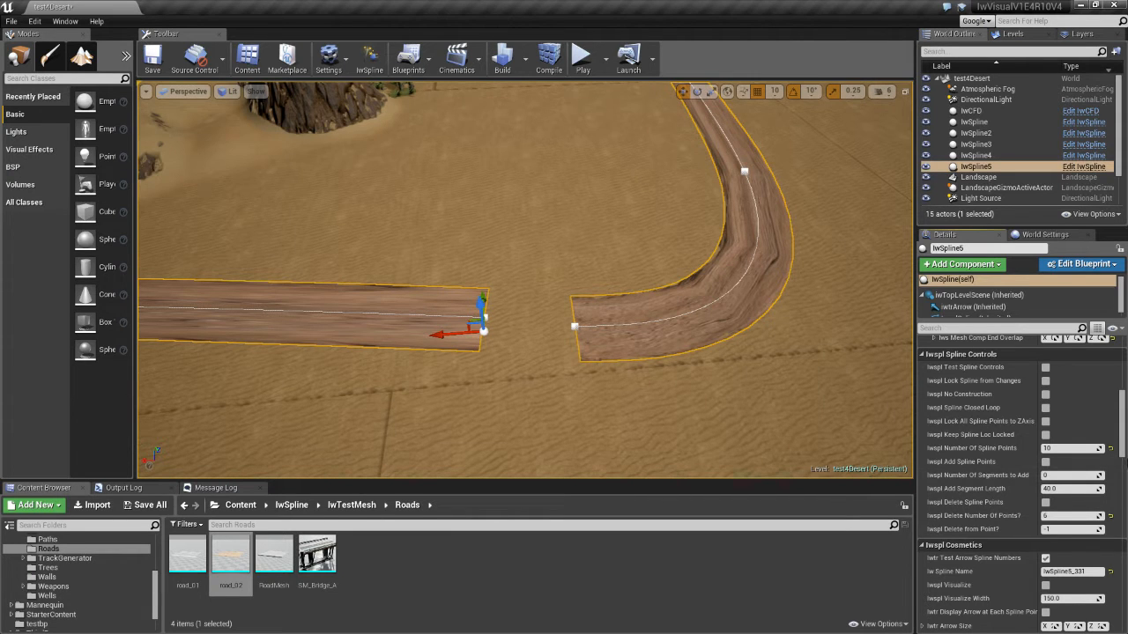
# Lock the road spline to the static mesh size, and adjust the new end point's tangent handle to aim at the starting point.
pyautogui.moveTo(1122, 445); pyautogui.dragTo(1122, 387)
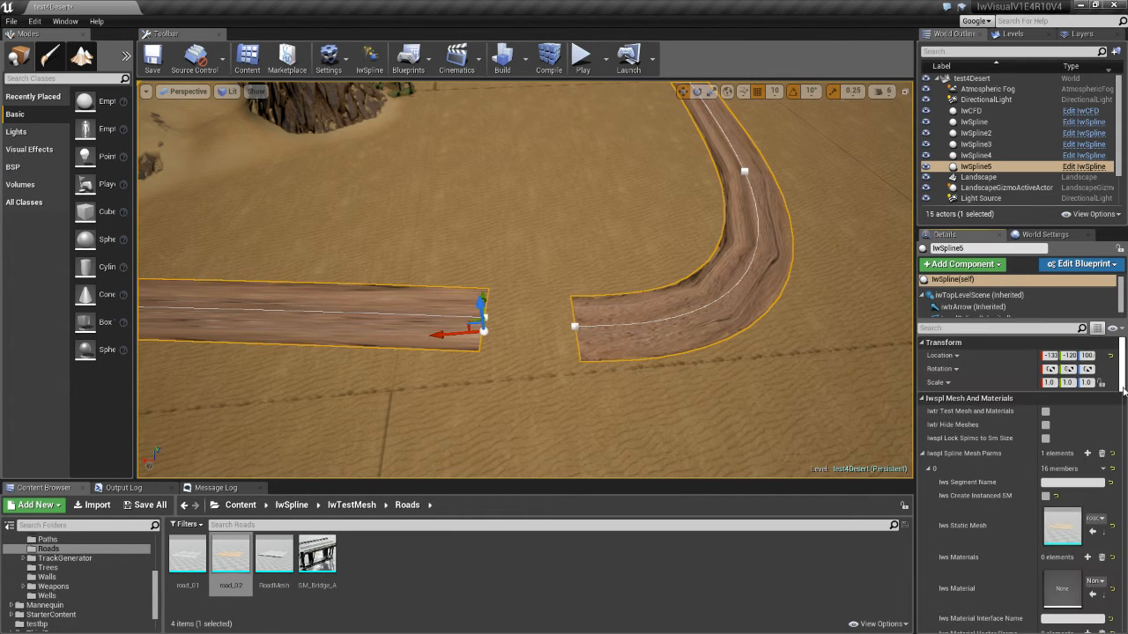
pyautogui.click(1045, 439)
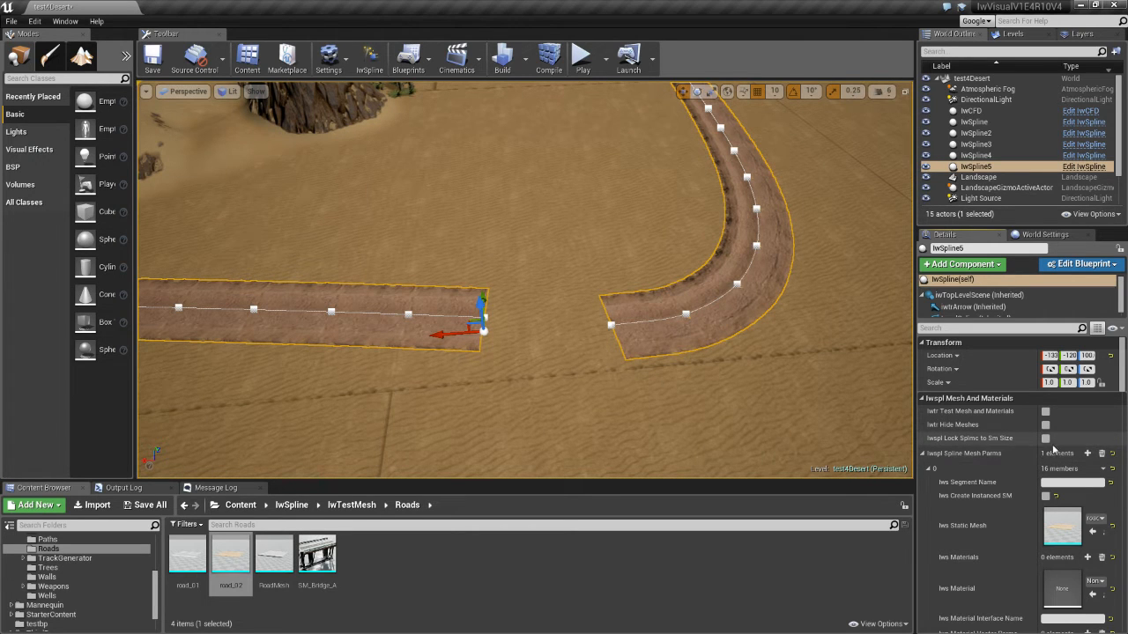
pyautogui.moveTo(529, 282); pyautogui.dragTo(555, 296, button='right')
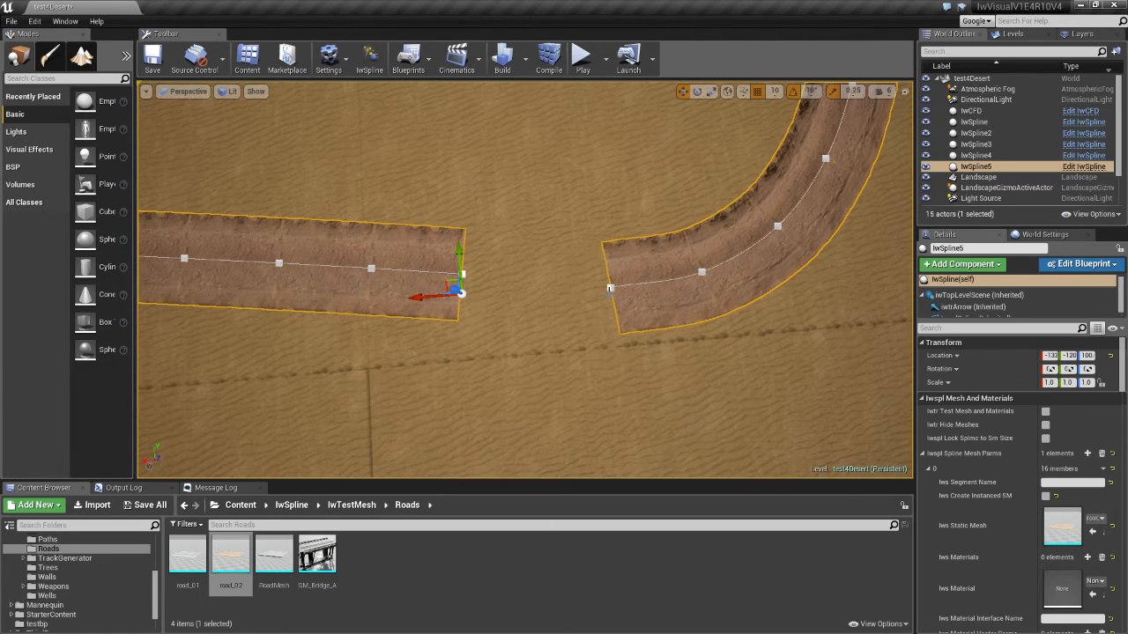
pyautogui.click(609, 288)
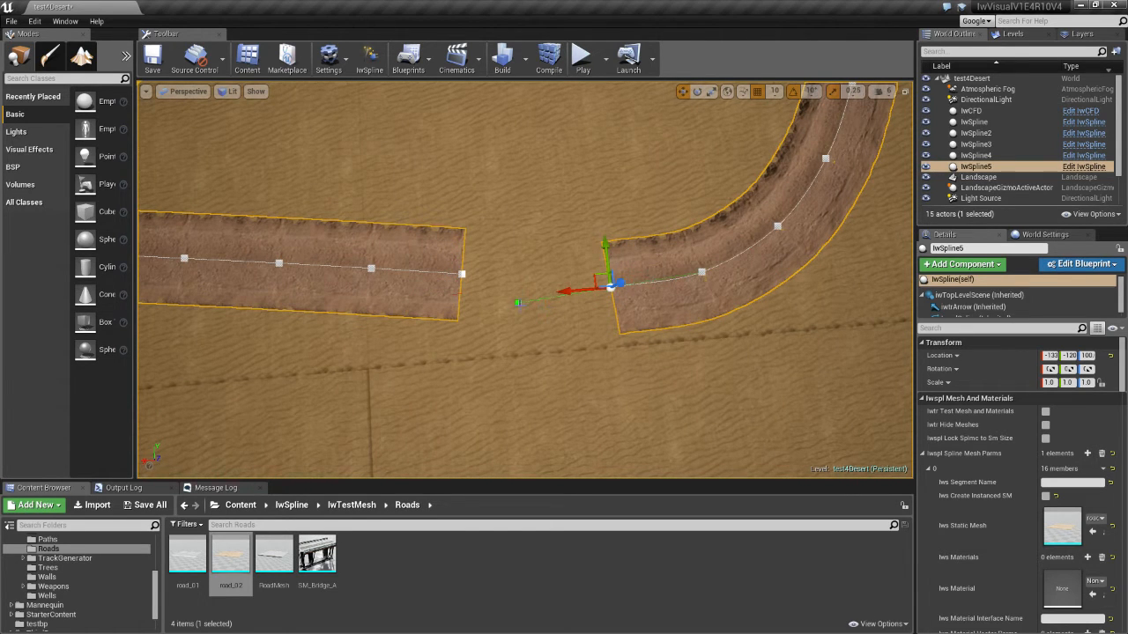
pyautogui.click(518, 303)
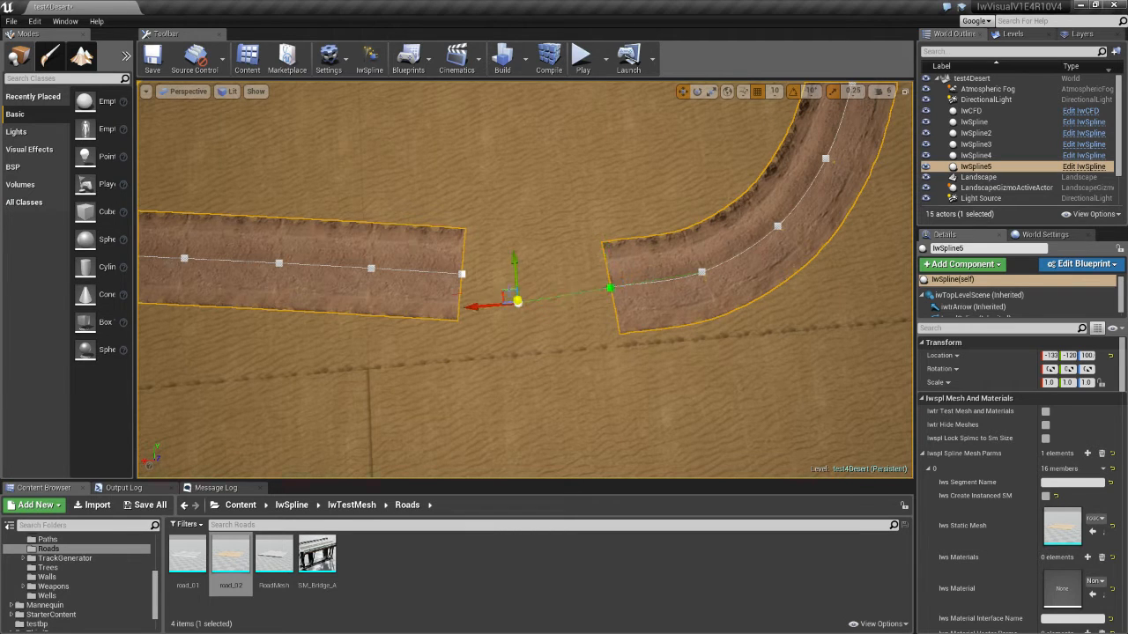
pyautogui.moveTo(507, 290); pyautogui.dragTo(512, 267)
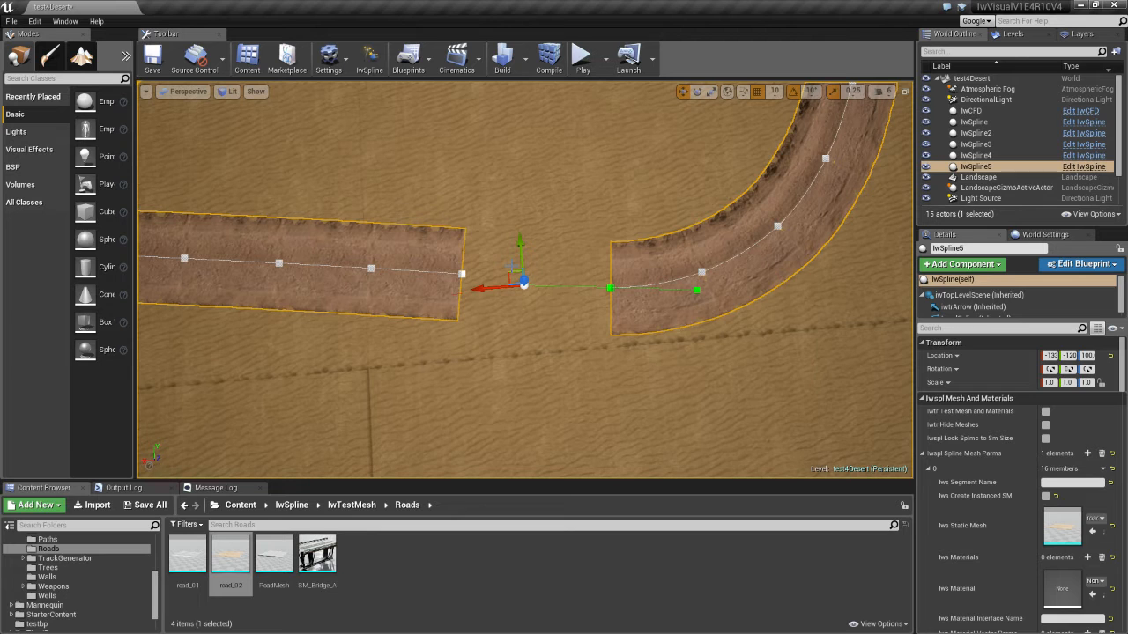
# Enable Iwspl Spline Closed Loop on the road, and nudge the last spline point sideways to straighten the joined stretch.
pyautogui.scroll(-5, 1052, 461)
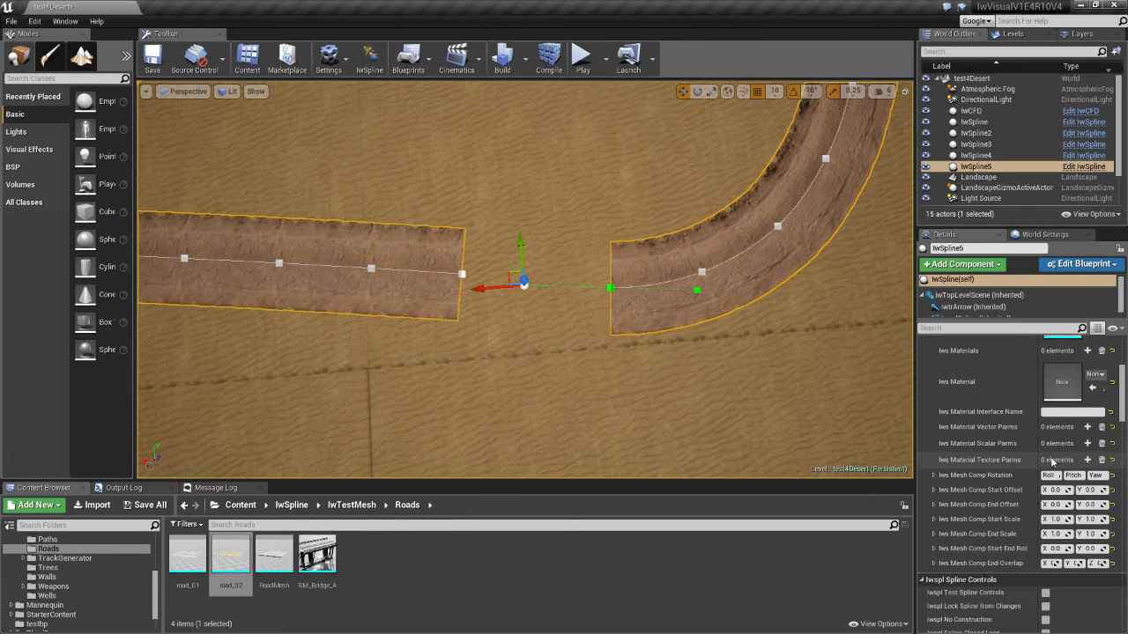
pyautogui.click(490, 332)
pyautogui.click(806, 249)
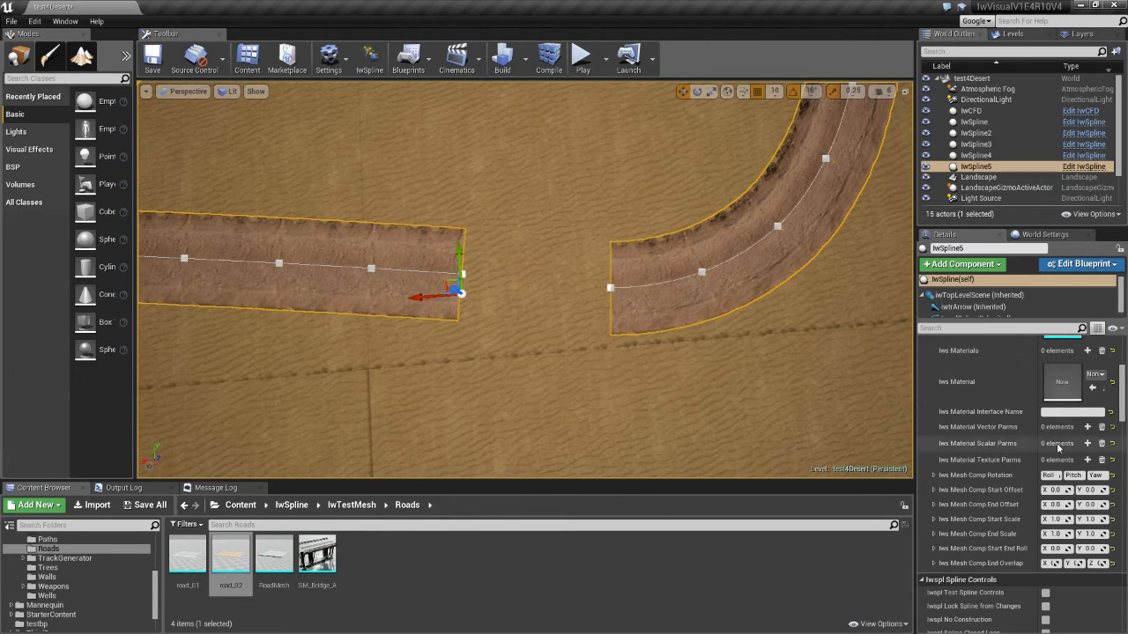
pyautogui.scroll(-5, 1057, 445)
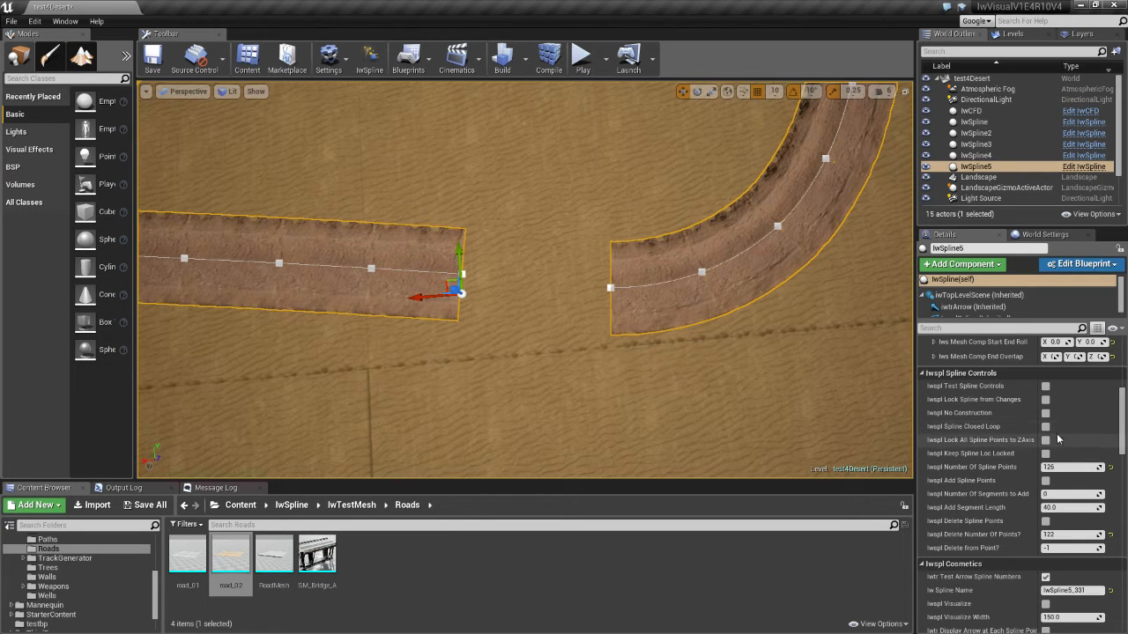
pyautogui.click(1045, 428)
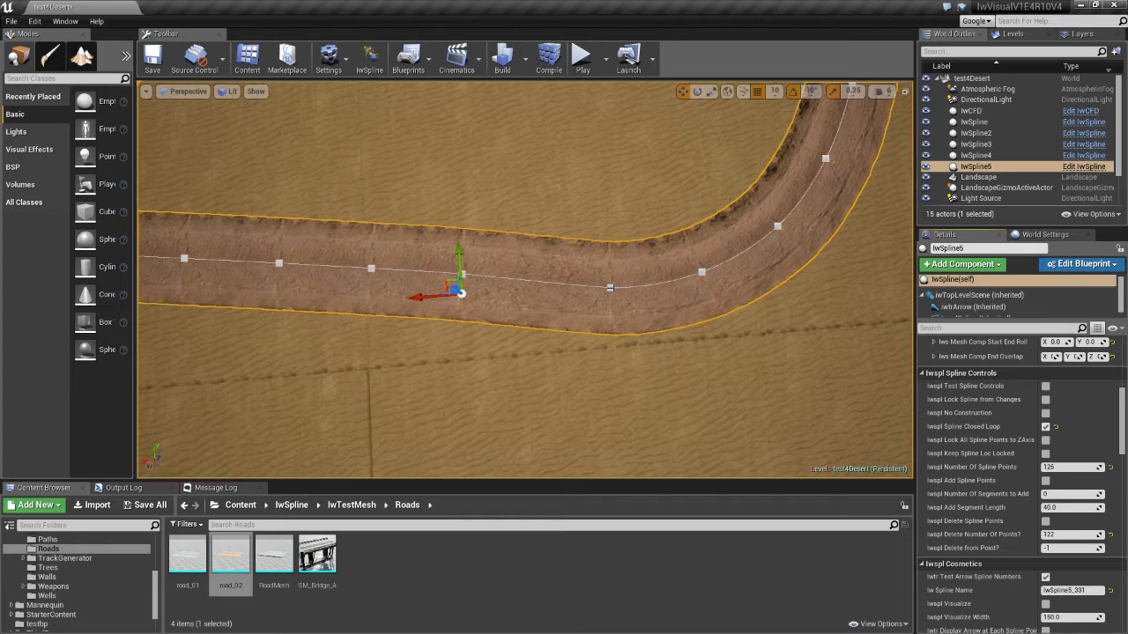
pyautogui.click(610, 286)
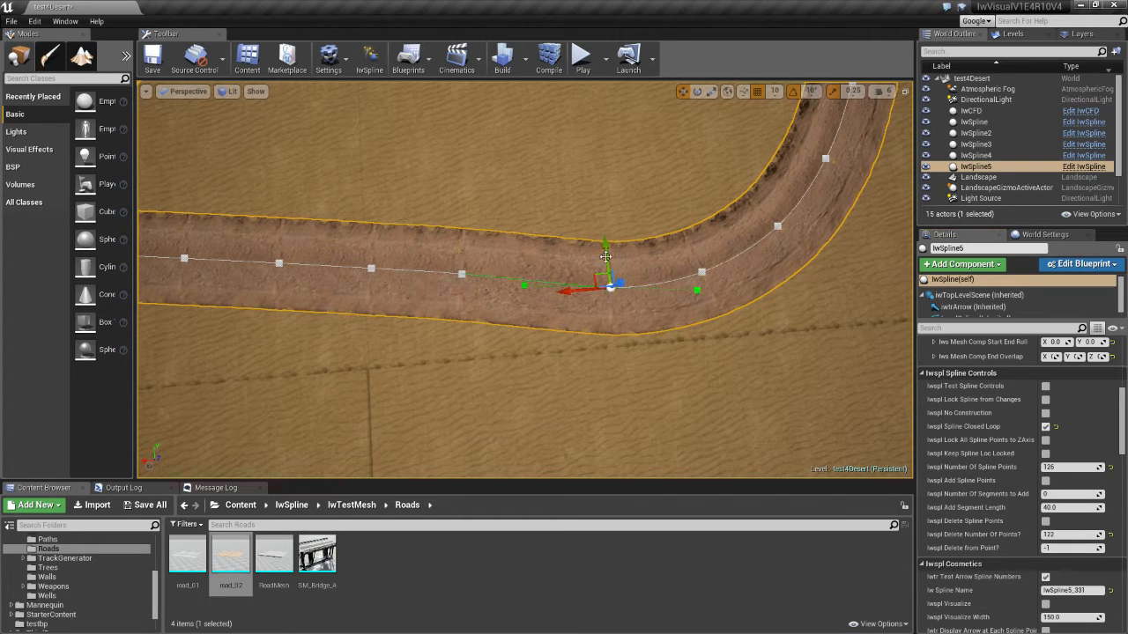
pyautogui.moveTo(605, 243); pyautogui.dragTo(601, 236)
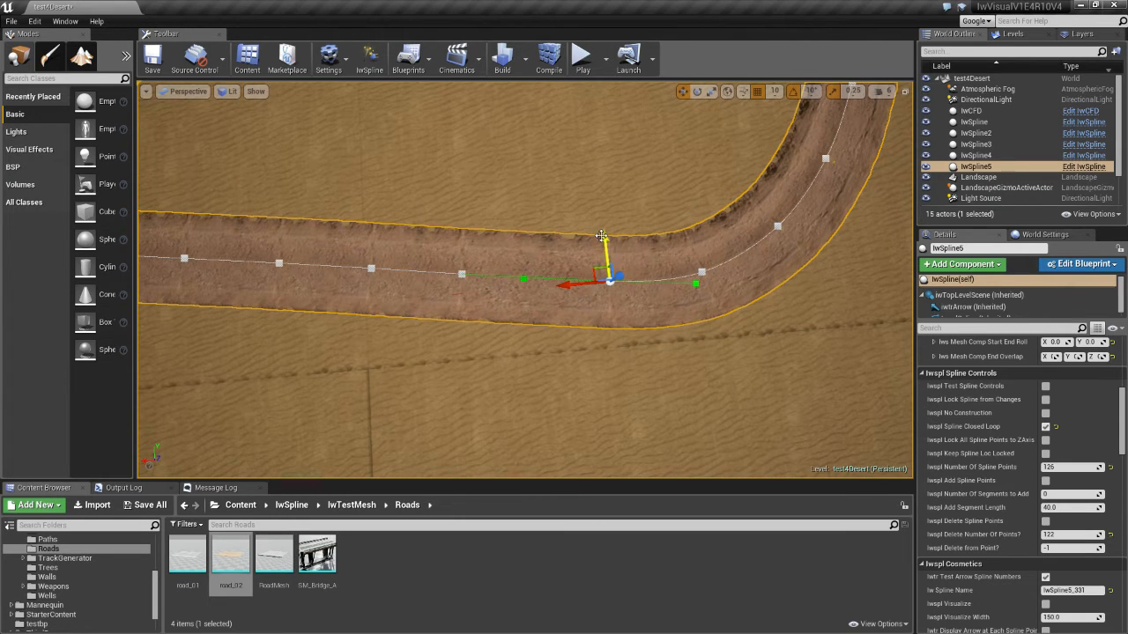
# Examine the closed road junction with the road deselected, and reselect the road to review its mesh and spline settings.
pyautogui.click(657, 379)
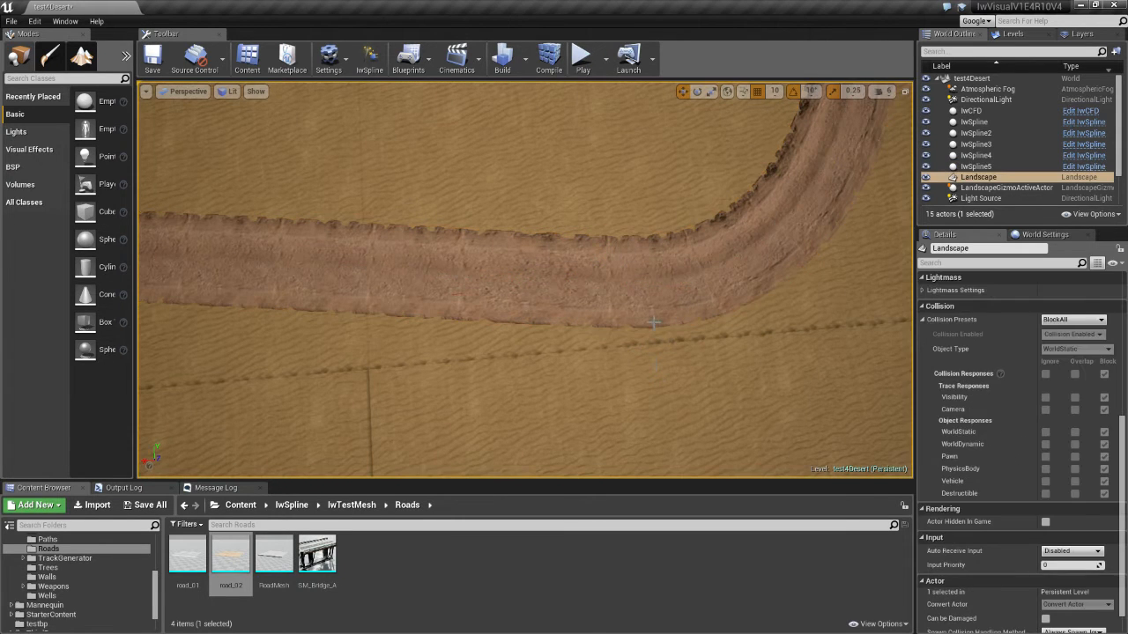
pyautogui.click(656, 305)
pyautogui.moveTo(633, 382); pyautogui.dragTo(457, 265, button='right')
pyautogui.press('f')
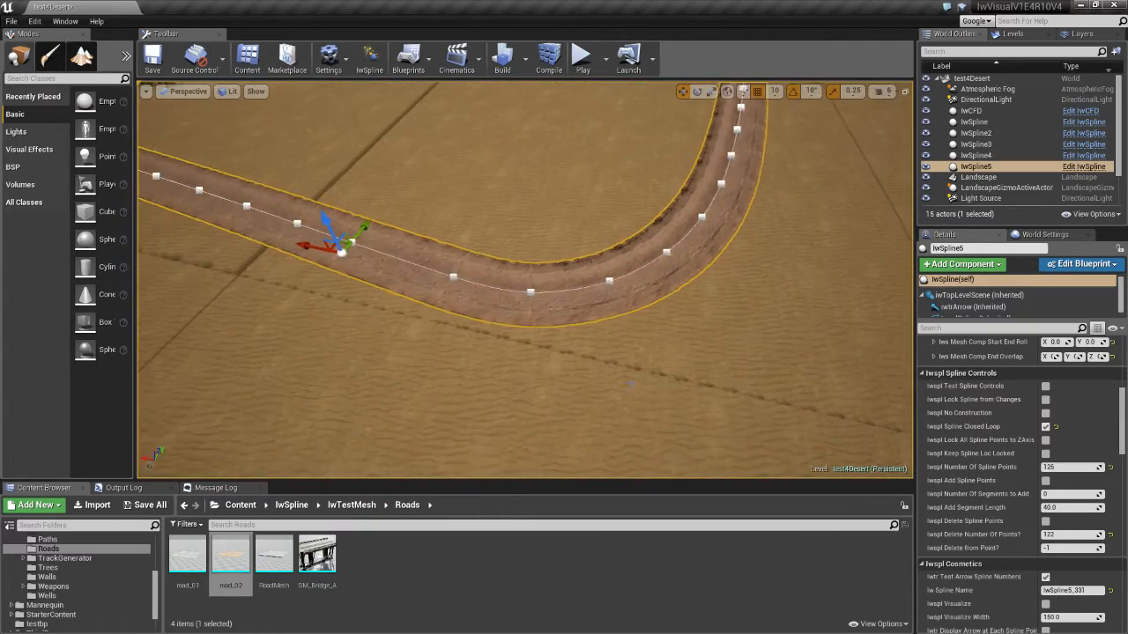
pyautogui.click(604, 386)
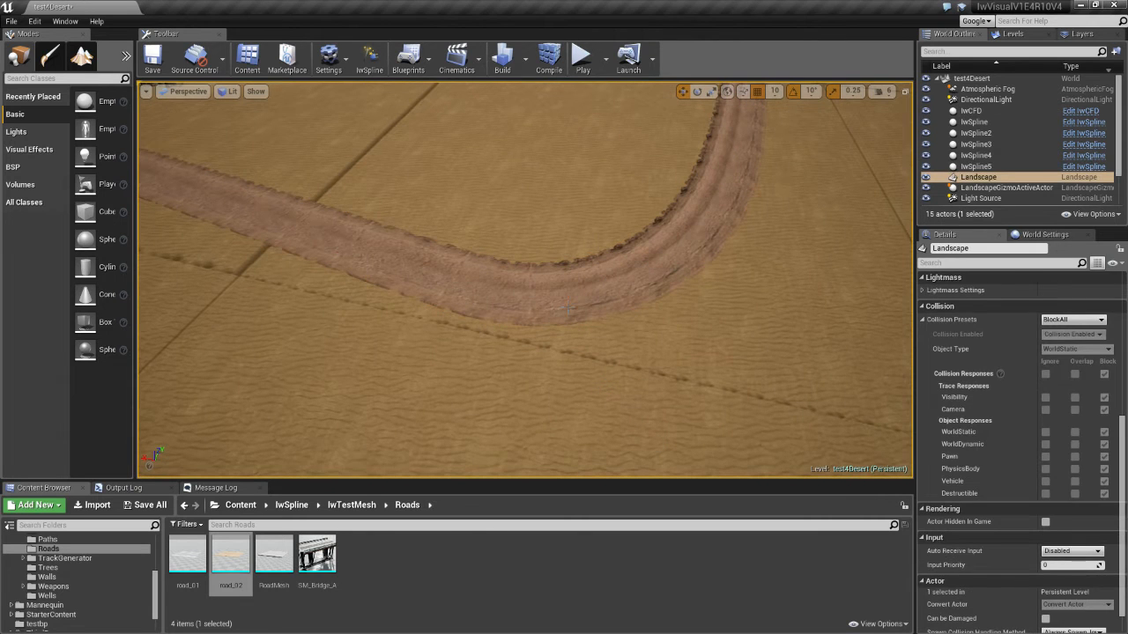
pyautogui.click(571, 308)
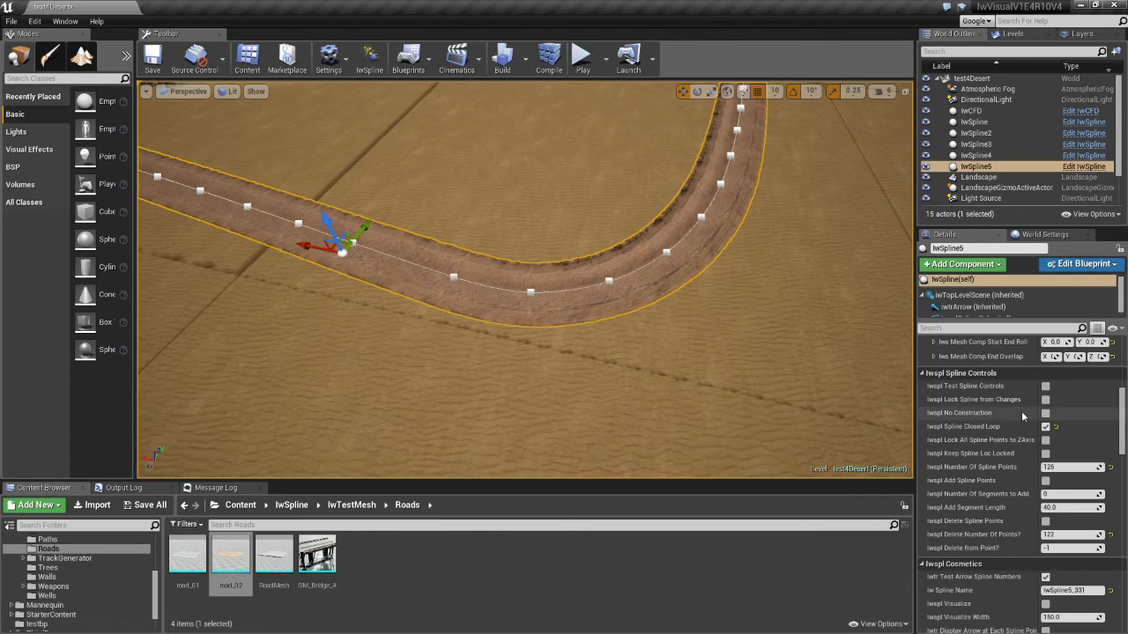
pyautogui.scroll(-5, 994, 415)
pyautogui.scroll(2, 994, 415)
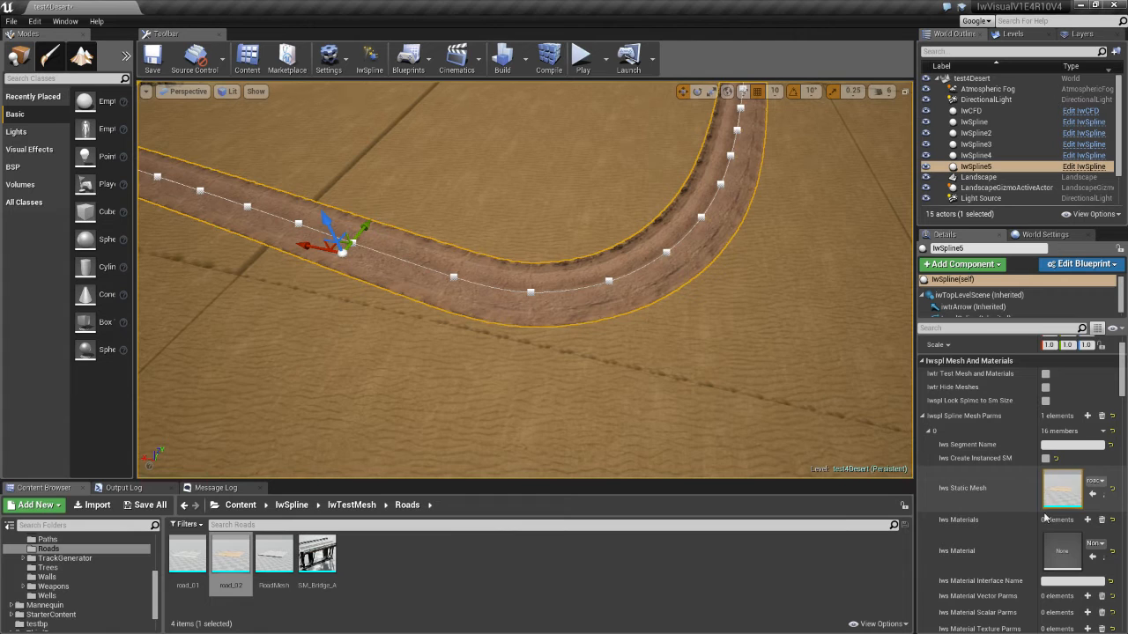
# Assign RoadMesh as the road spline's static mesh, and lock the spline to the mesh size.
pyautogui.moveTo(274, 556); pyautogui.dragTo(1062, 495)
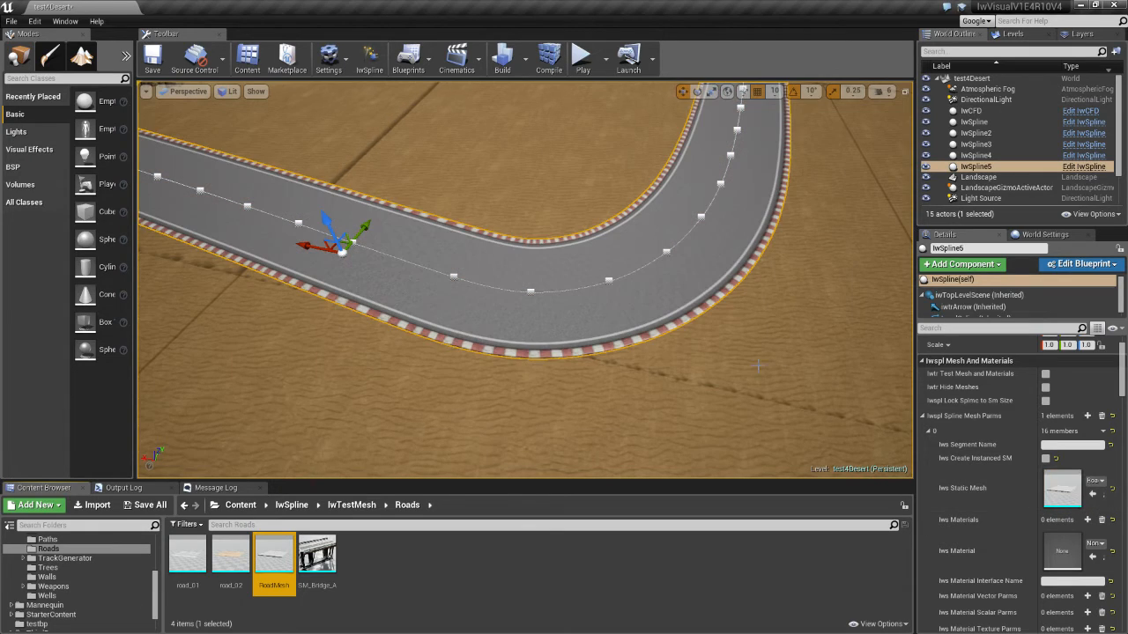
pyautogui.moveTo(663, 352); pyautogui.dragTo(625, 277, button='right')
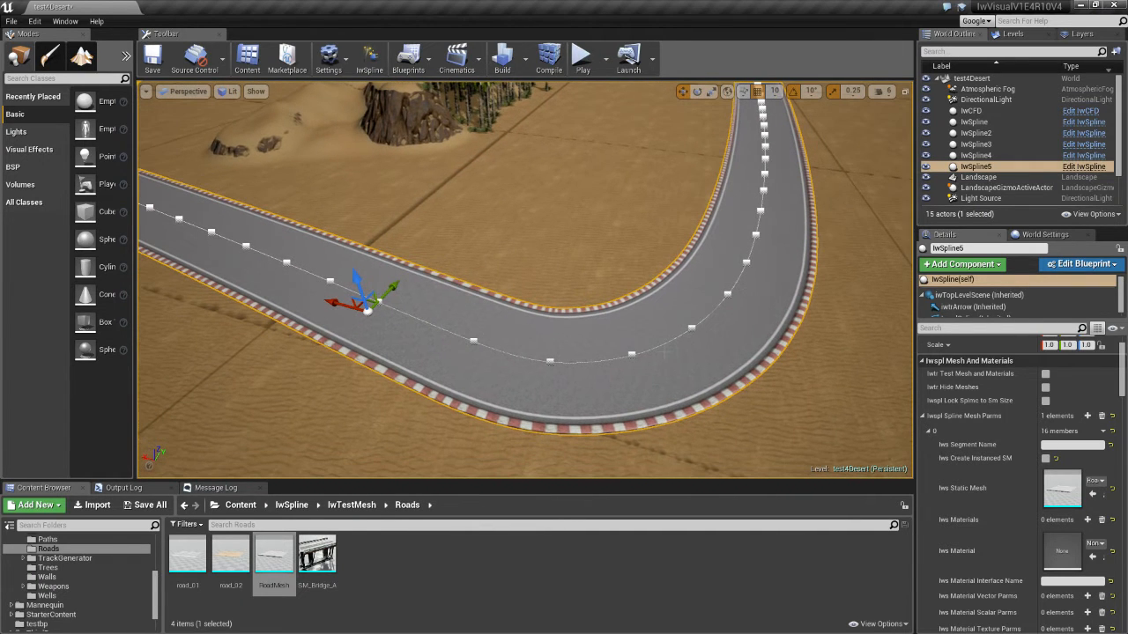
pyautogui.click(1045, 401)
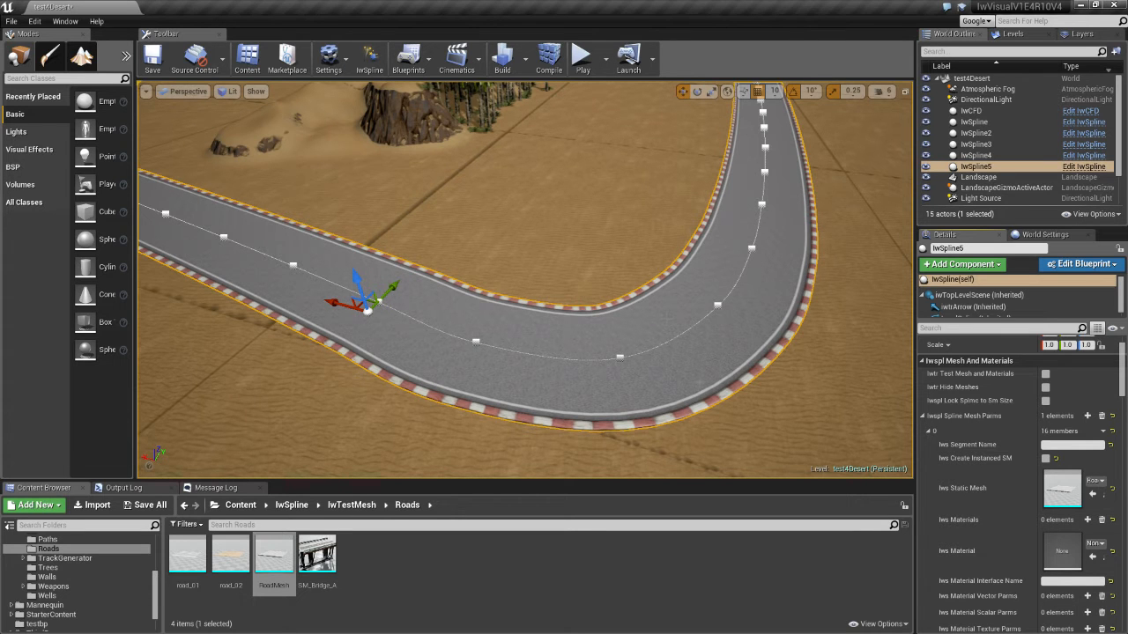
pyautogui.click(798, 419)
pyautogui.click(692, 356)
pyautogui.moveTo(692, 357); pyautogui.dragTo(560, 370, button='right')
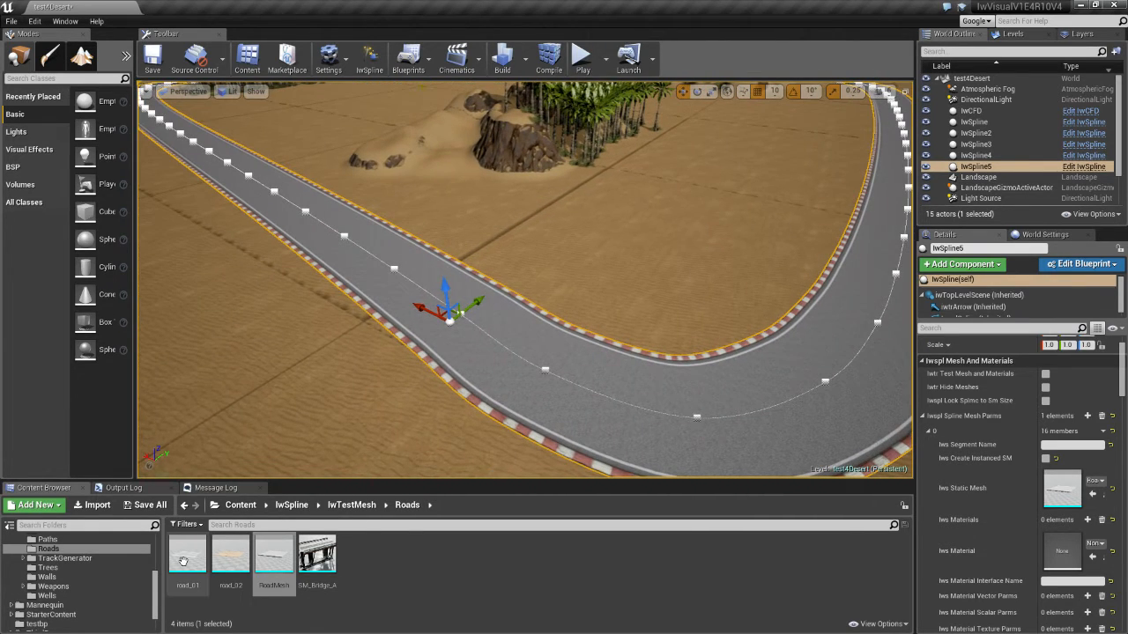
# Try road_02 as the road spline's static mesh, and switch back to RoadMesh for comparison.
pyautogui.moveTo(227, 553); pyautogui.dragTo(1058, 502)
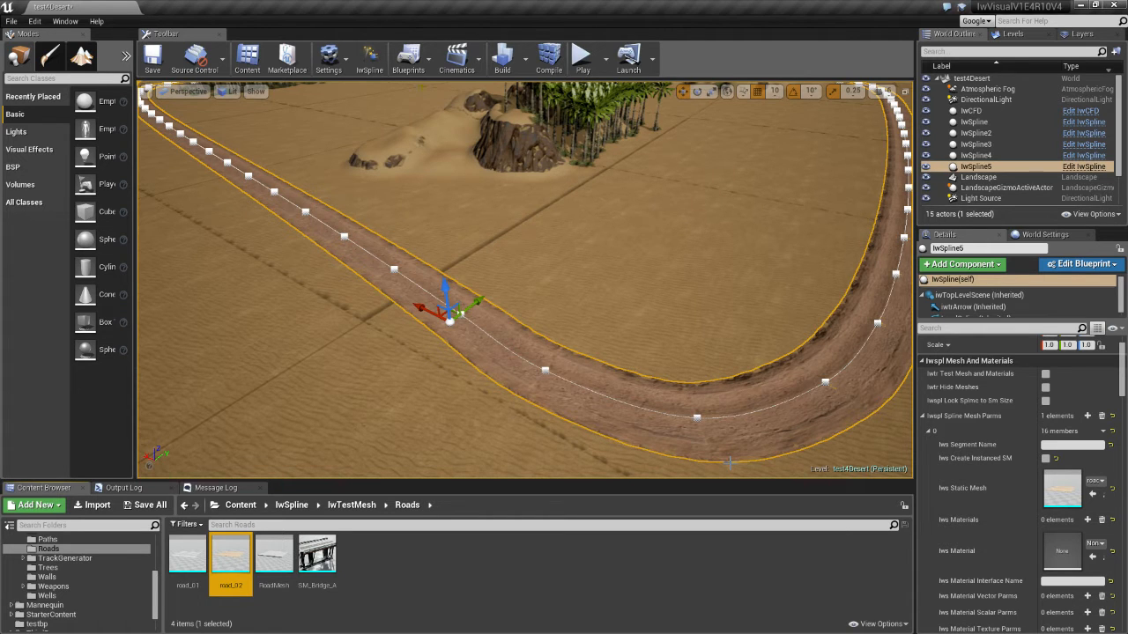
pyautogui.click(281, 562)
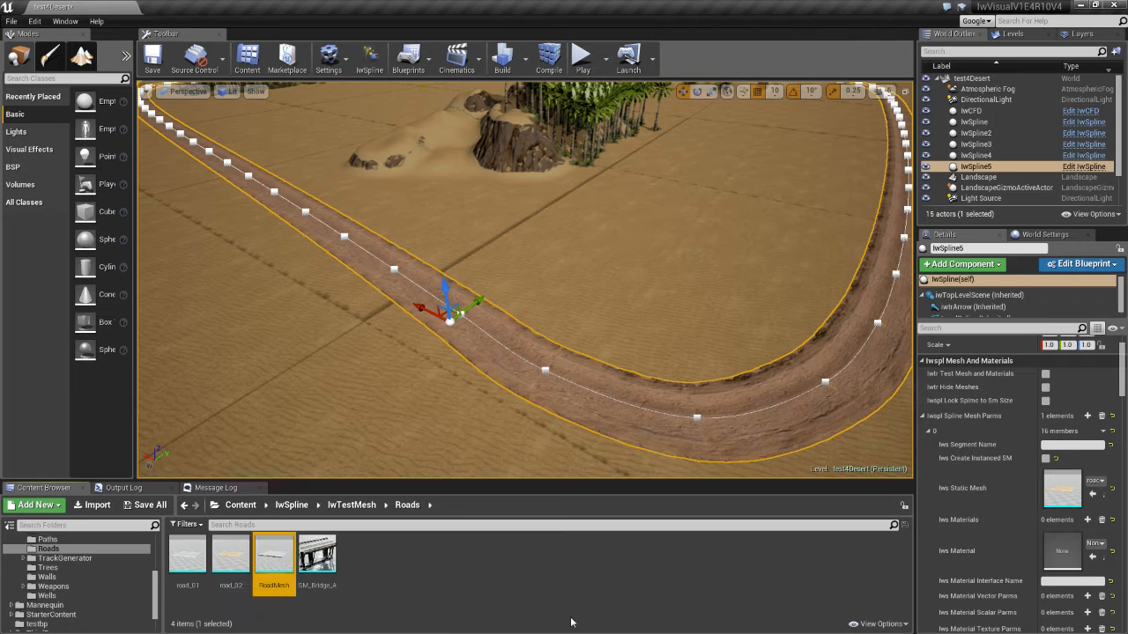
pyautogui.click(594, 599)
pyautogui.moveTo(271, 548); pyautogui.dragTo(1052, 496)
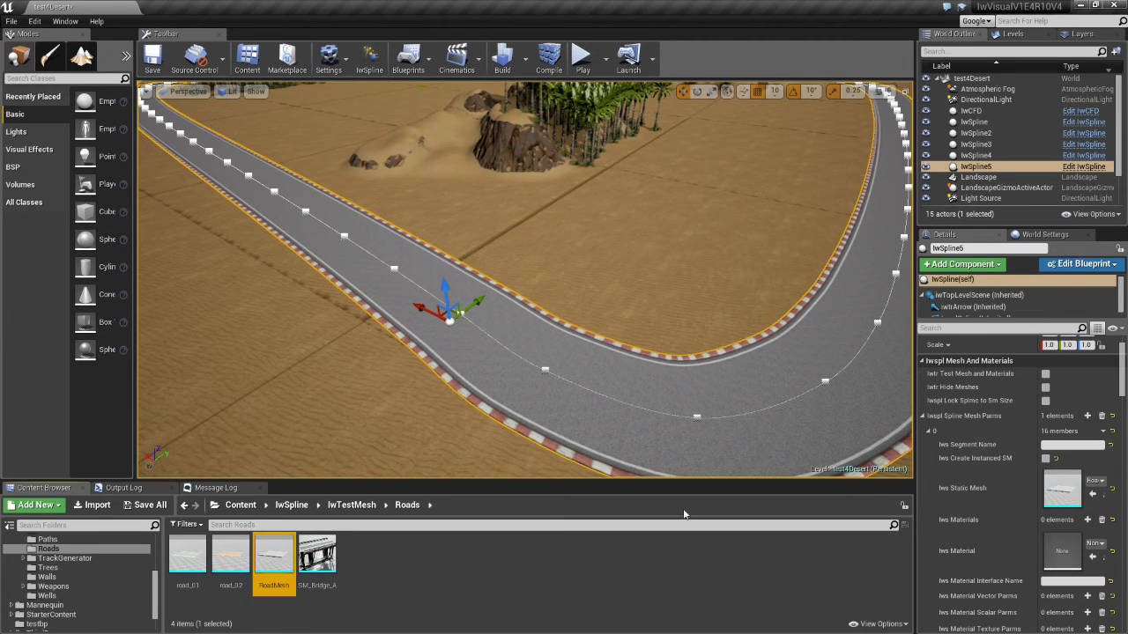
# Assign road_02 as the road spline's static mesh, and lock the spline points to that mesh's size.
pyautogui.click(229, 555)
pyautogui.moveTo(229, 555); pyautogui.dragTo(1061, 482)
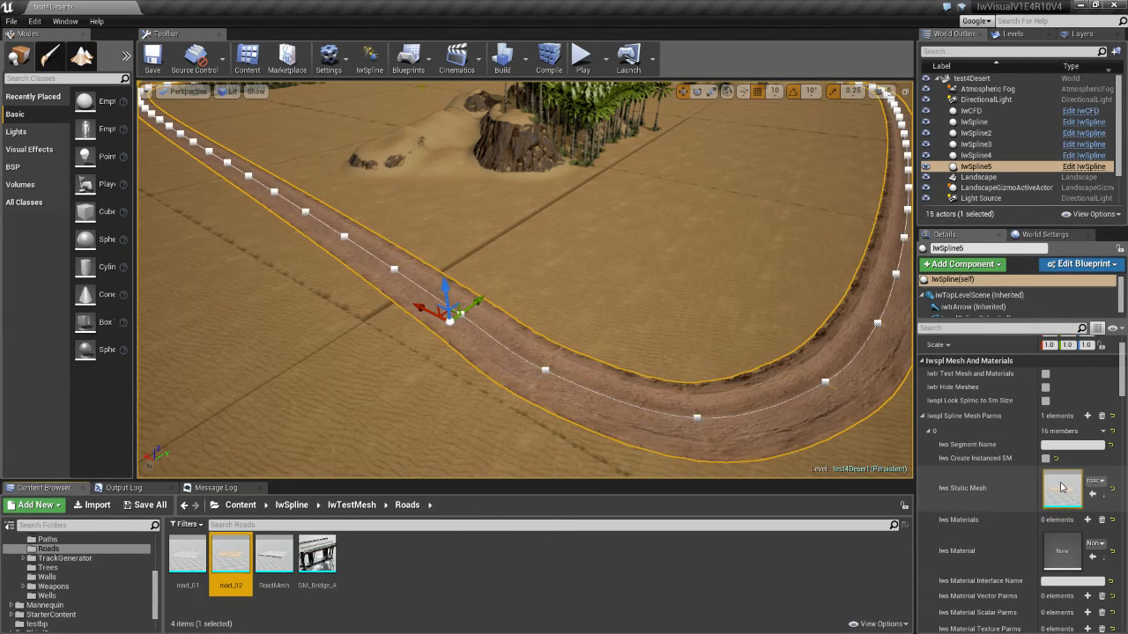
pyautogui.click(1045, 405)
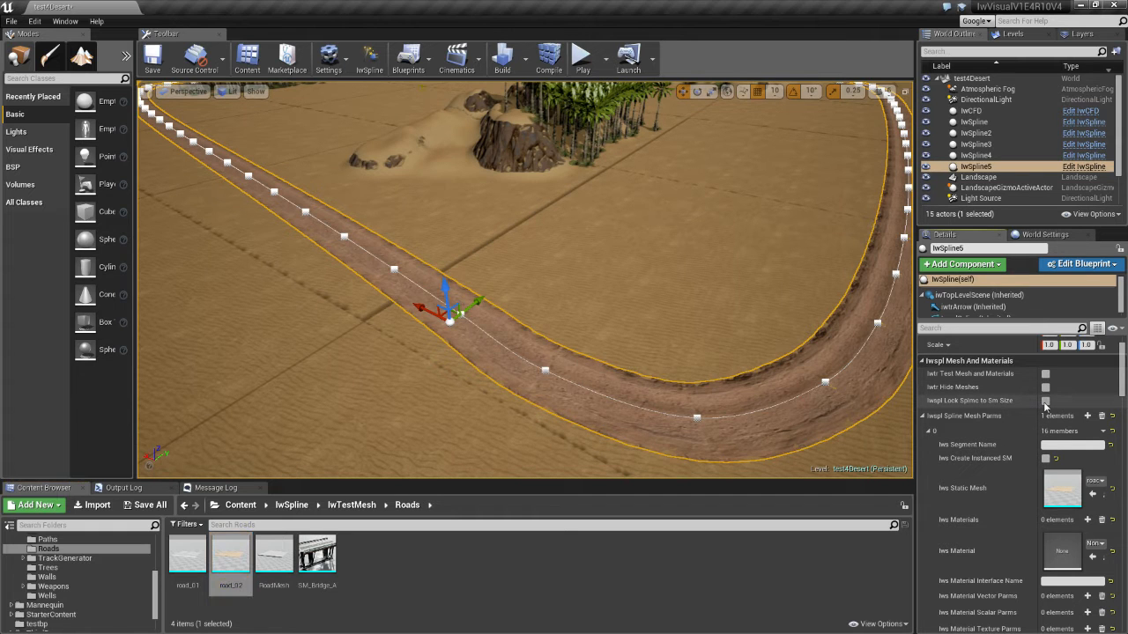
pyautogui.click(1044, 402)
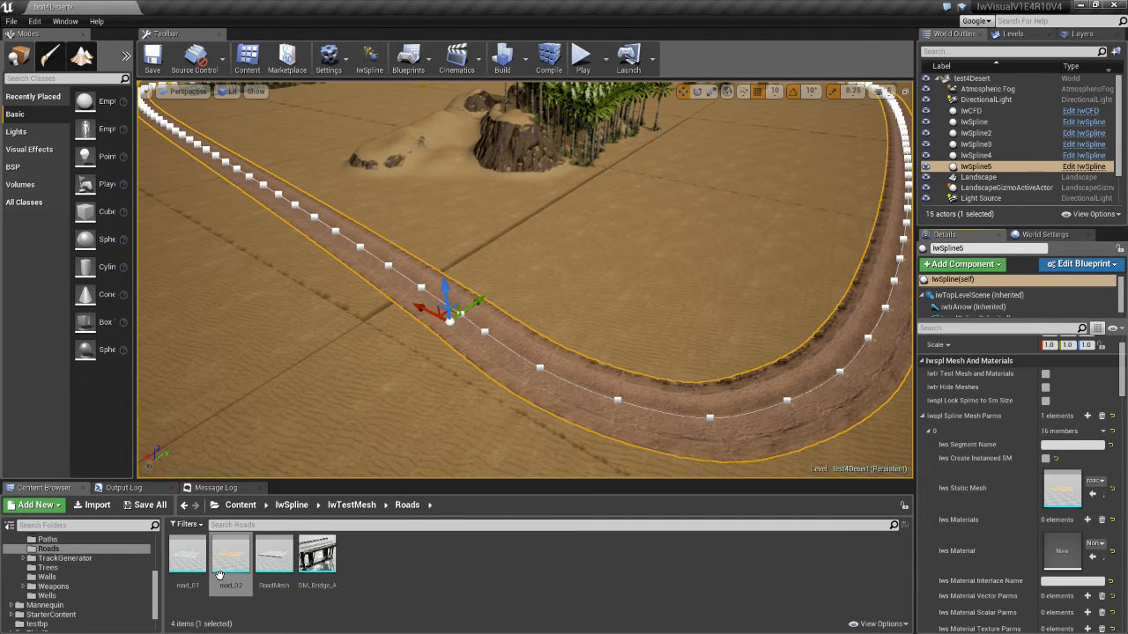
# Change the road spline's static mesh to road_01, and lock the spline to the static mesh size.
pyautogui.moveTo(187, 557); pyautogui.dragTo(1076, 492)
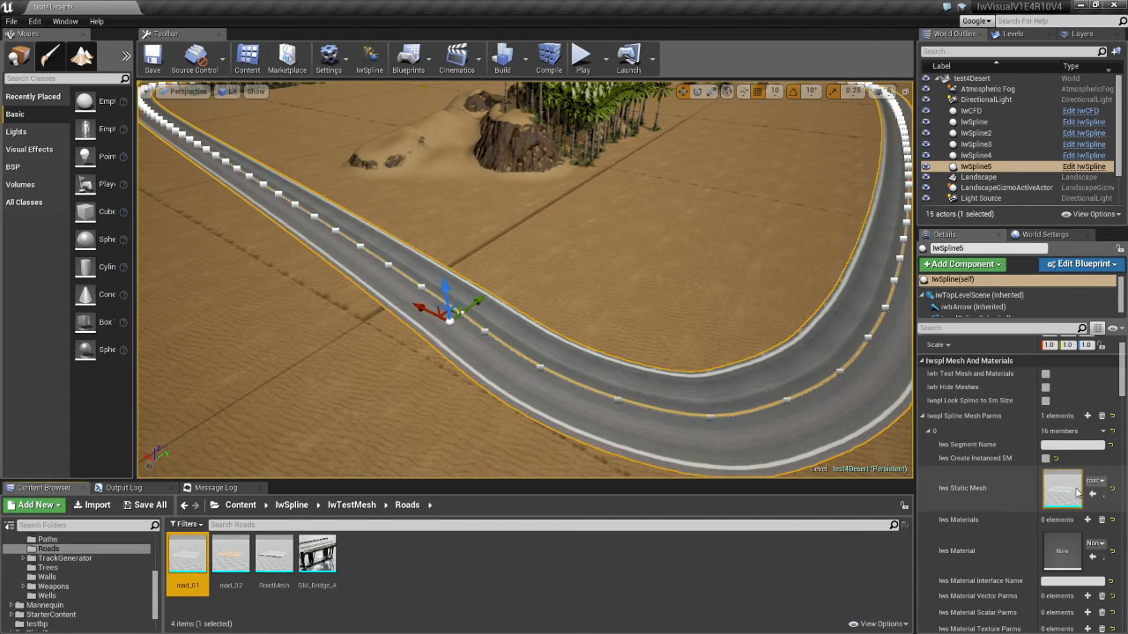
pyautogui.moveTo(616, 388); pyautogui.dragTo(698, 418, button='right')
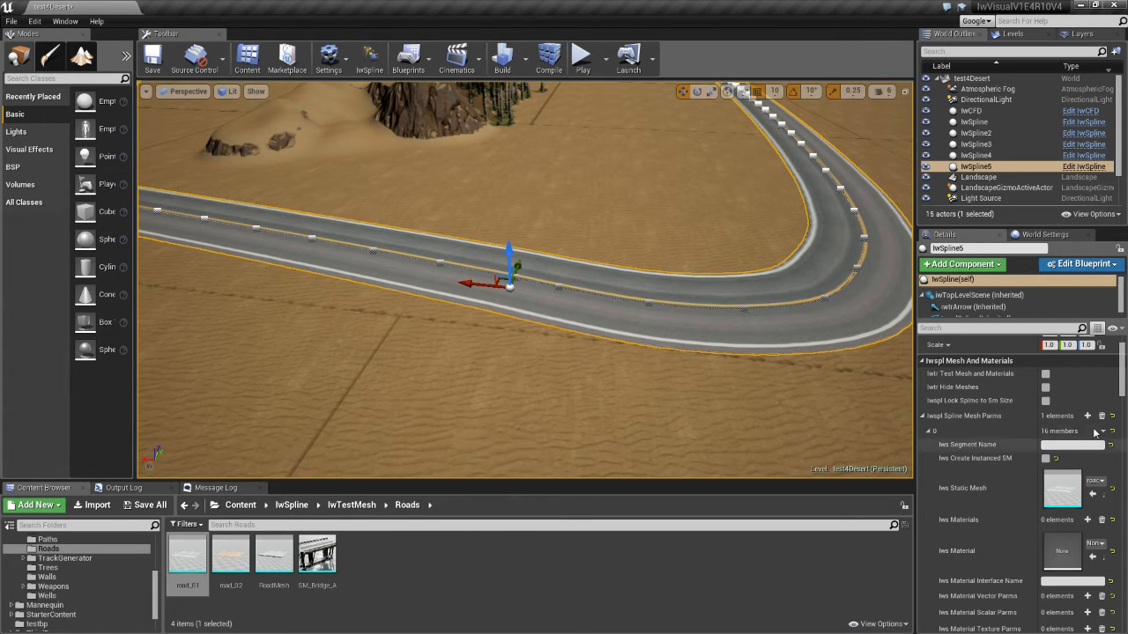
pyautogui.click(1045, 400)
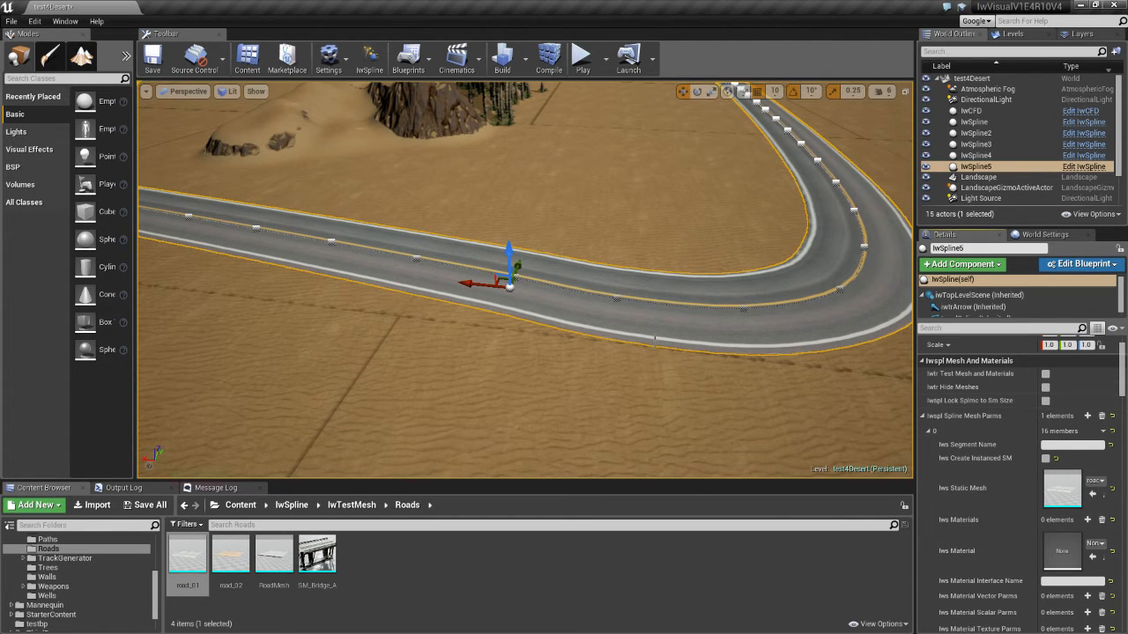
pyautogui.moveTo(654, 342); pyautogui.dragTo(652, 317, button='right')
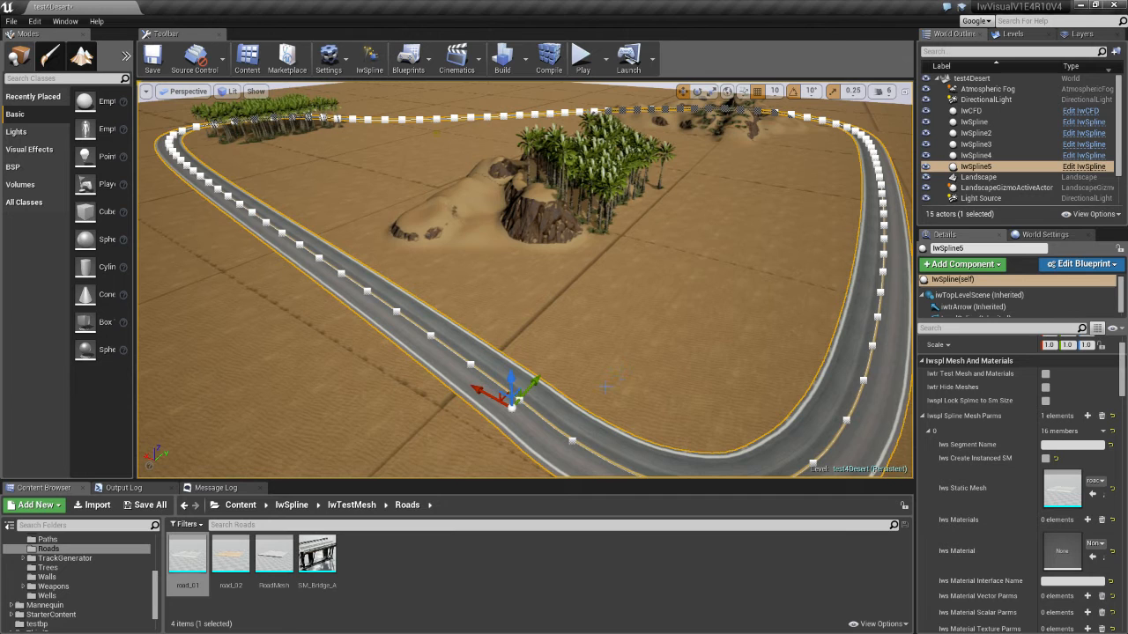
# Select four neighbouring spline points on the road stretch near the palm trees, and raise them together above the ground.
pyautogui.click(577, 345)
pyautogui.moveTo(577, 346)
pyautogui.mouseDown(button='right')
pyautogui.moveTo(248, 300)
pyautogui.moveTo(397, 308)
pyautogui.moveTo(577, 339)
pyautogui.mouseUp(button='right')
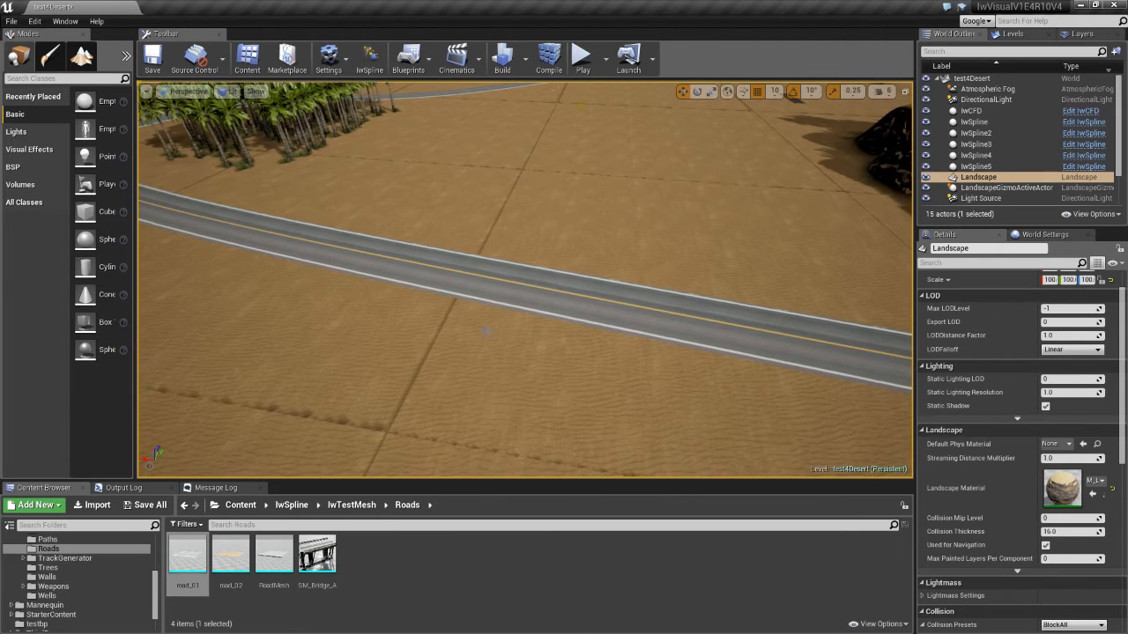
pyautogui.click(597, 318)
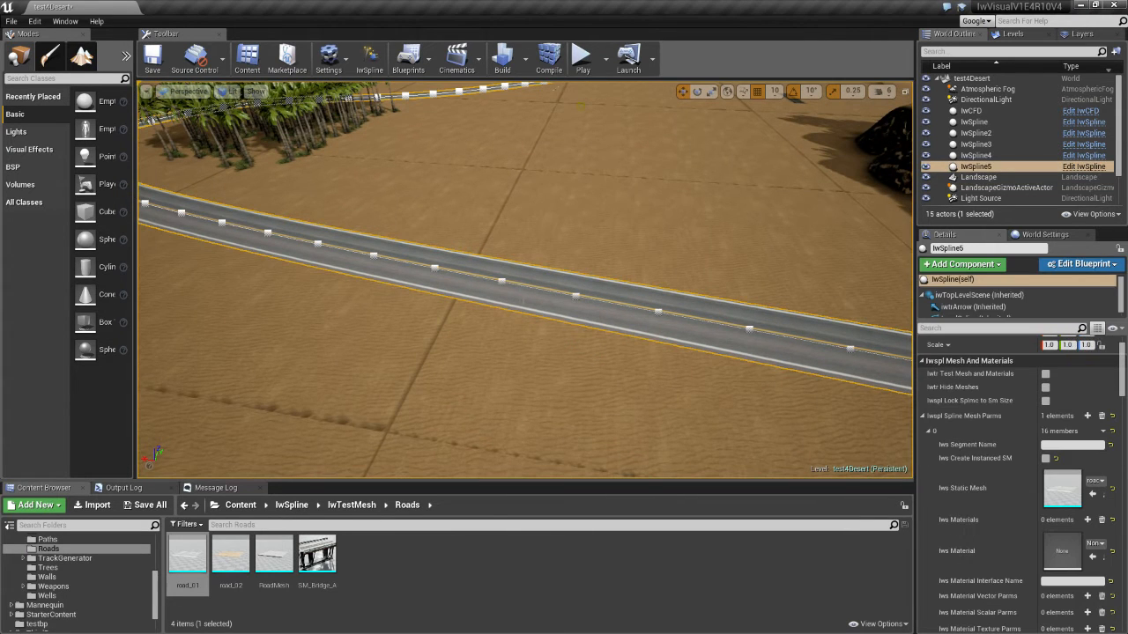
pyautogui.click(501, 280)
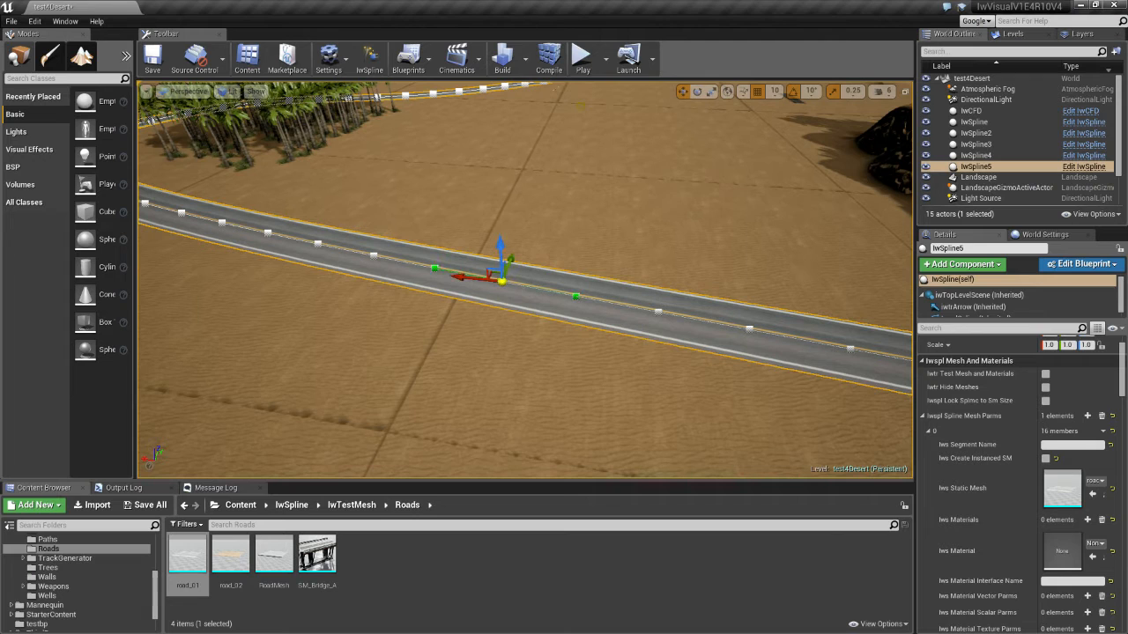
pyautogui.click(576, 296)
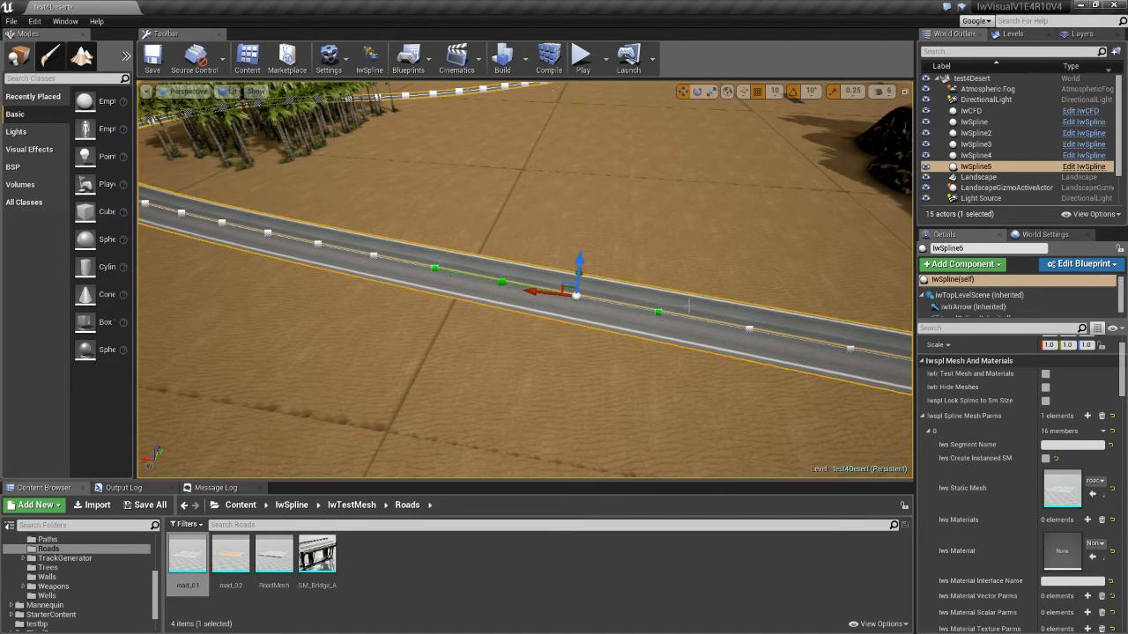
pyautogui.click(658, 312)
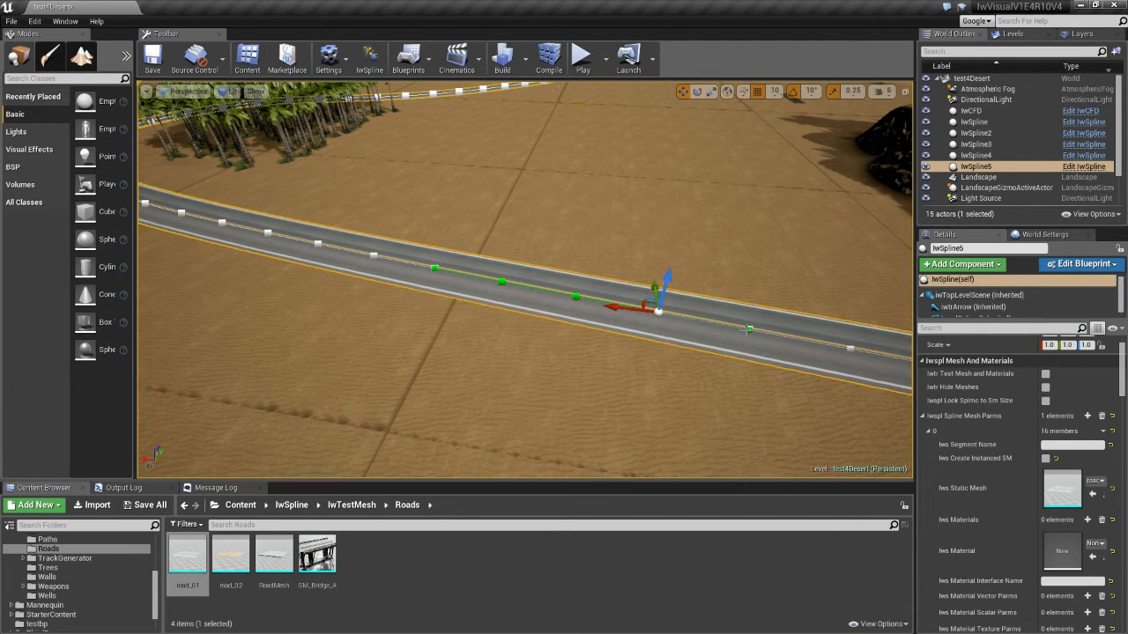
pyautogui.click(749, 328)
pyautogui.moveTo(769, 300); pyautogui.dragTo(781, 191)
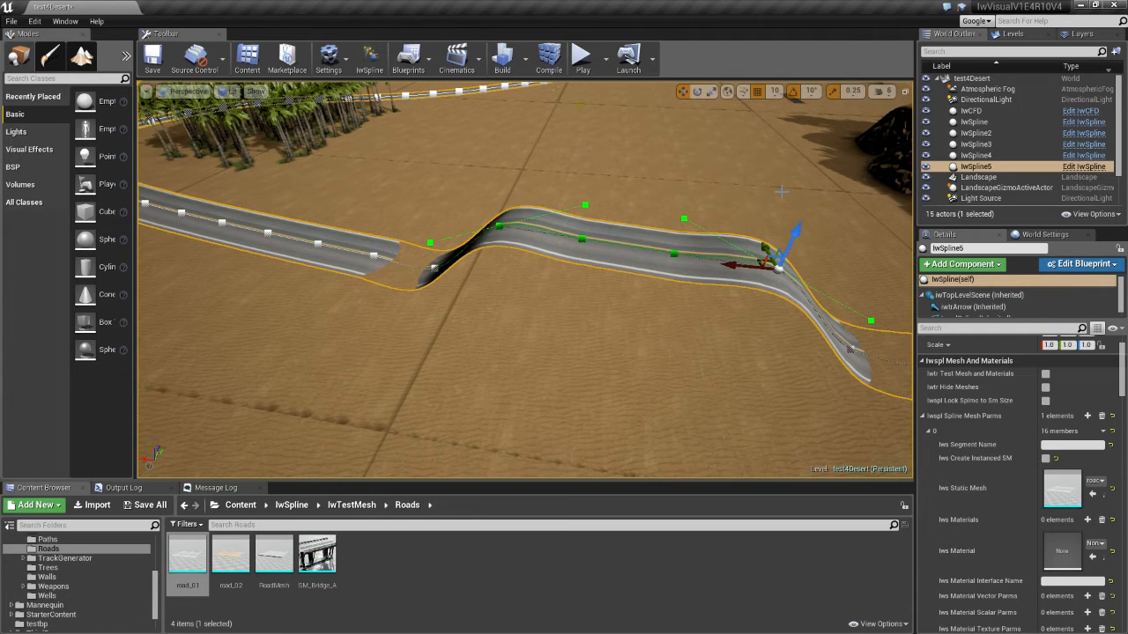
# Raise the two spline points just beyond the elevated stretch, on the rock formation side, to smooth the ramp into the flat road.
pyautogui.moveTo(525, 280); pyautogui.dragTo(582, 304, button='right')
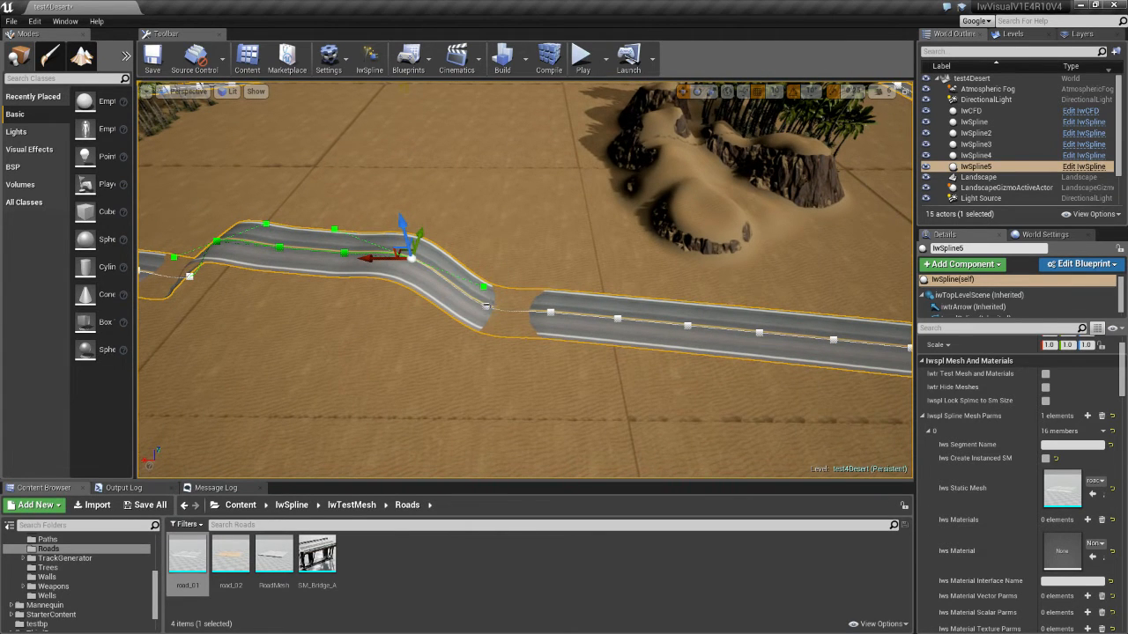
pyautogui.click(488, 306)
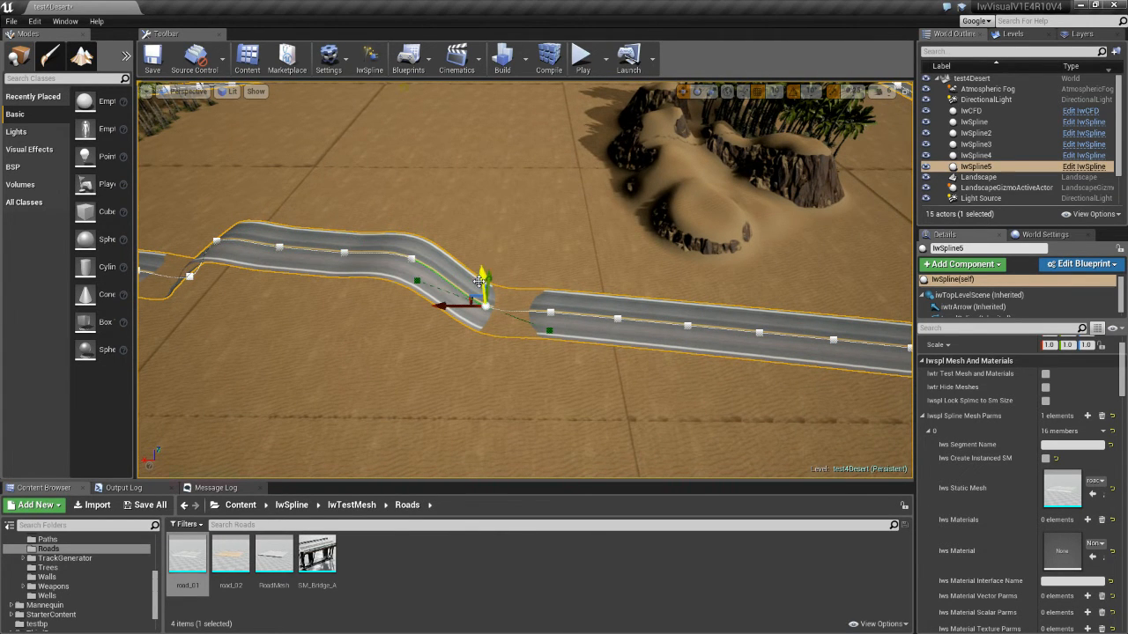
pyautogui.moveTo(479, 280); pyautogui.dragTo(483, 259)
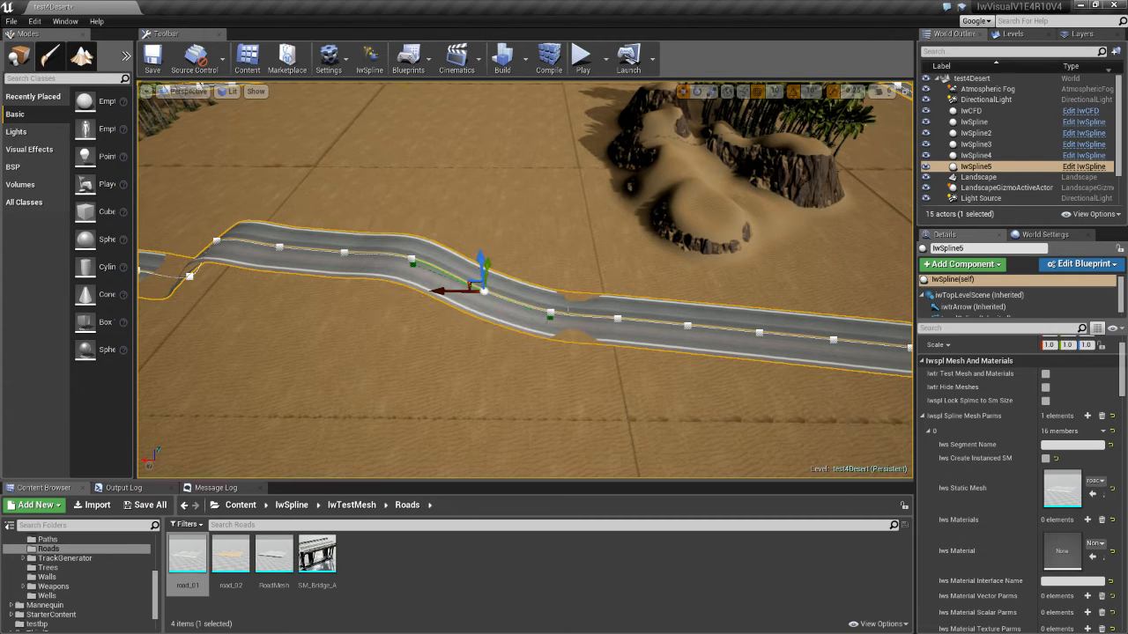
pyautogui.click(549, 312)
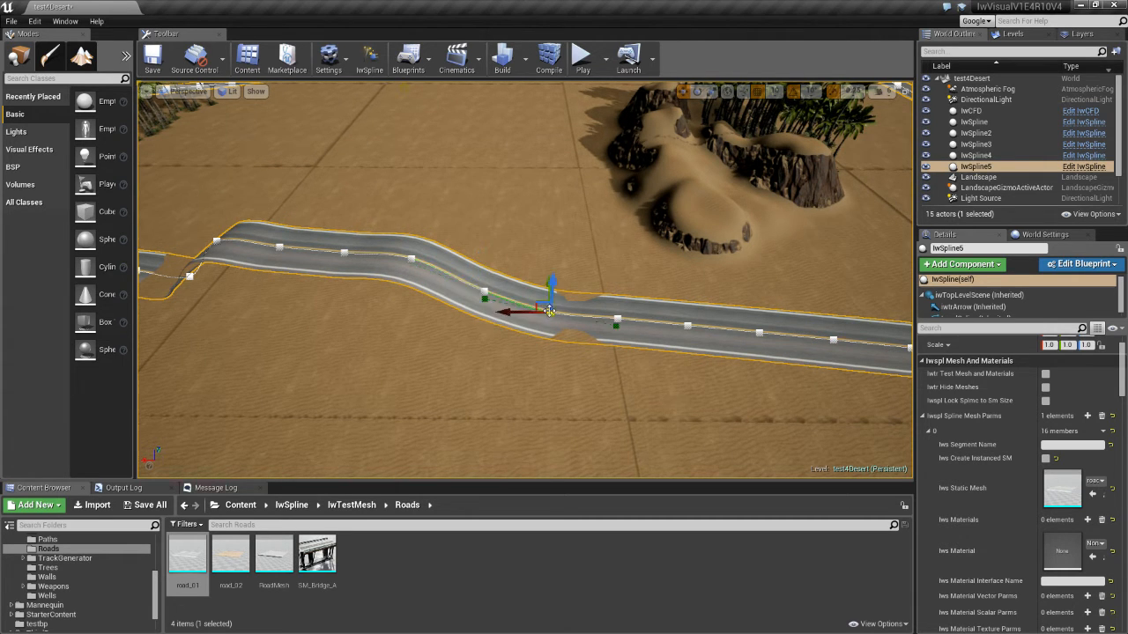
pyautogui.moveTo(553, 275); pyautogui.dragTo(553, 272)
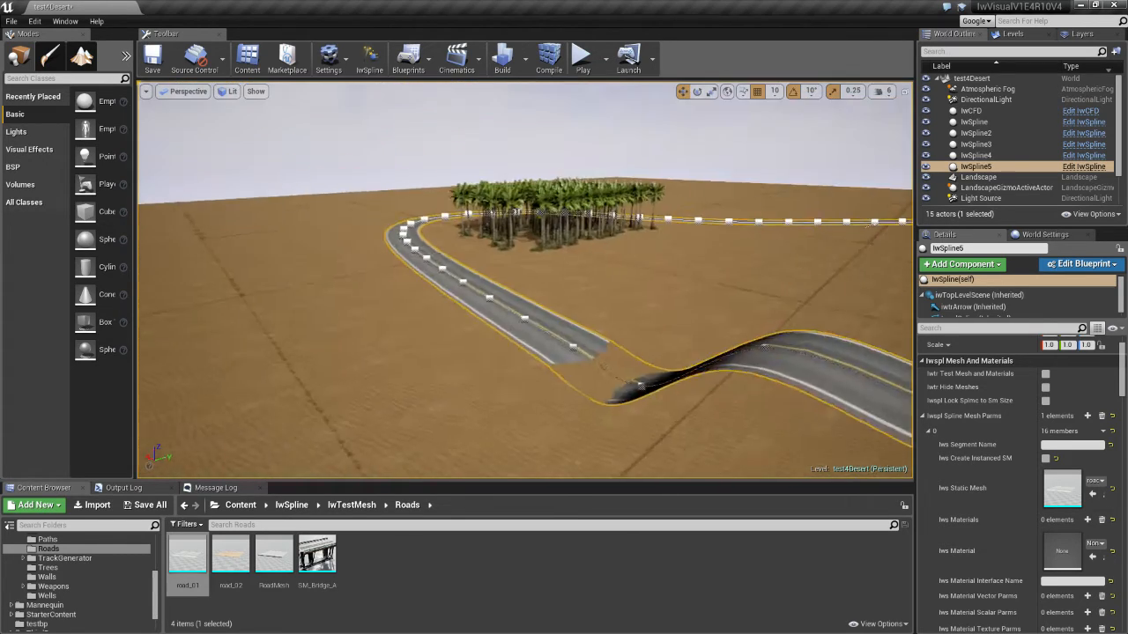
# Raise the two spline points at the opposite foot of the elevated stretch to smooth the ramp on the palm grove side.
pyautogui.moveTo(553, 273); pyautogui.dragTo(674, 304, button='right')
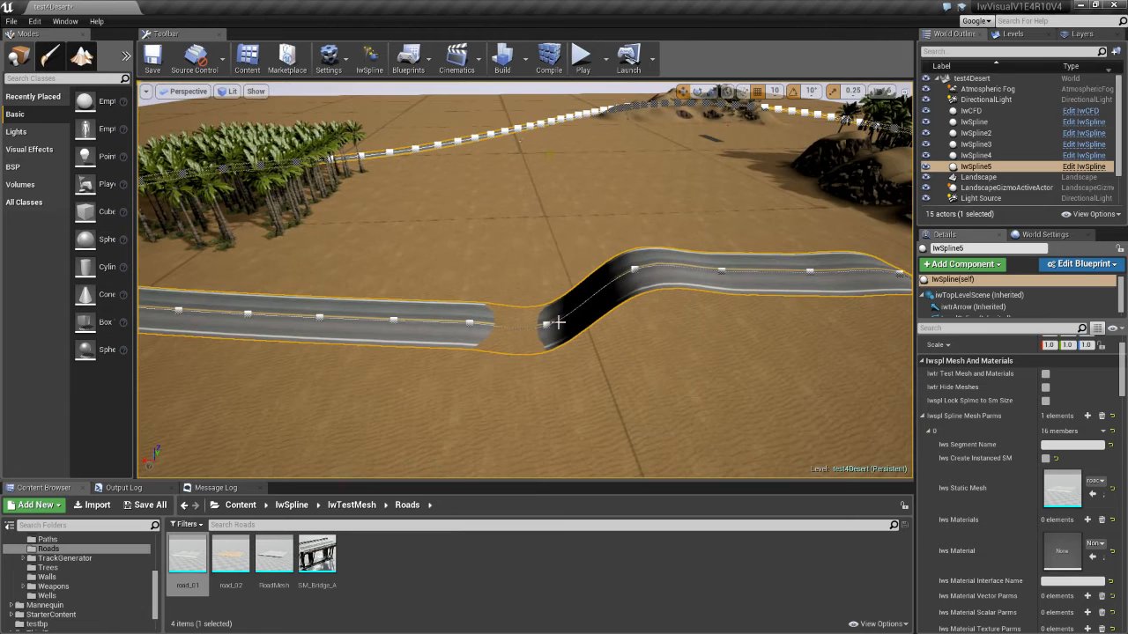
pyautogui.click(546, 324)
pyautogui.moveTo(548, 289); pyautogui.dragTo(548, 269)
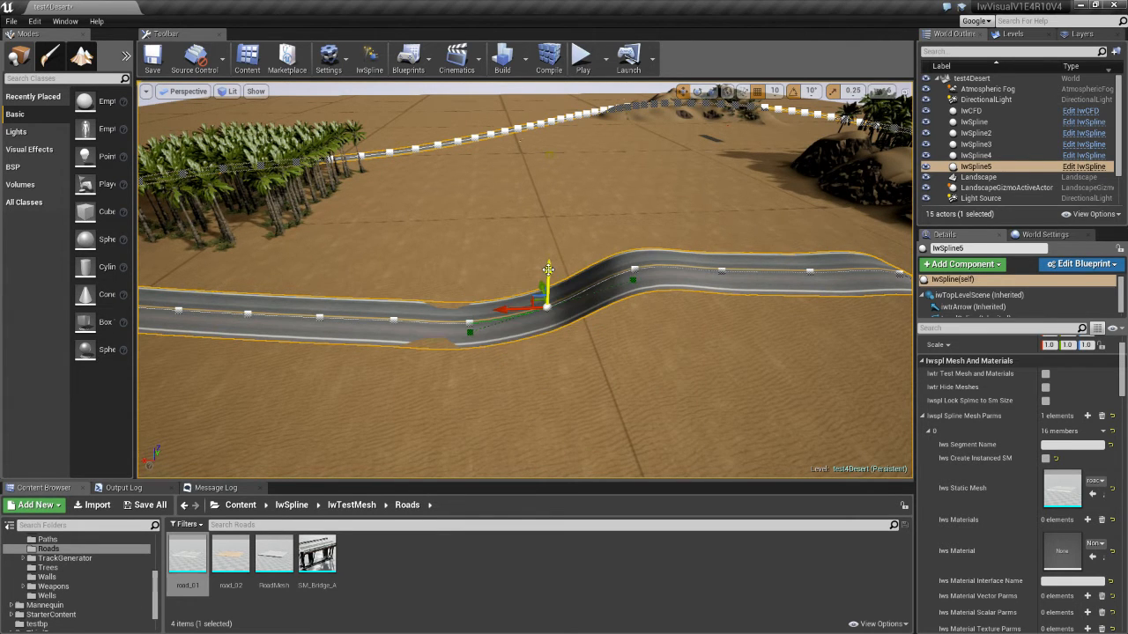
pyautogui.click(469, 321)
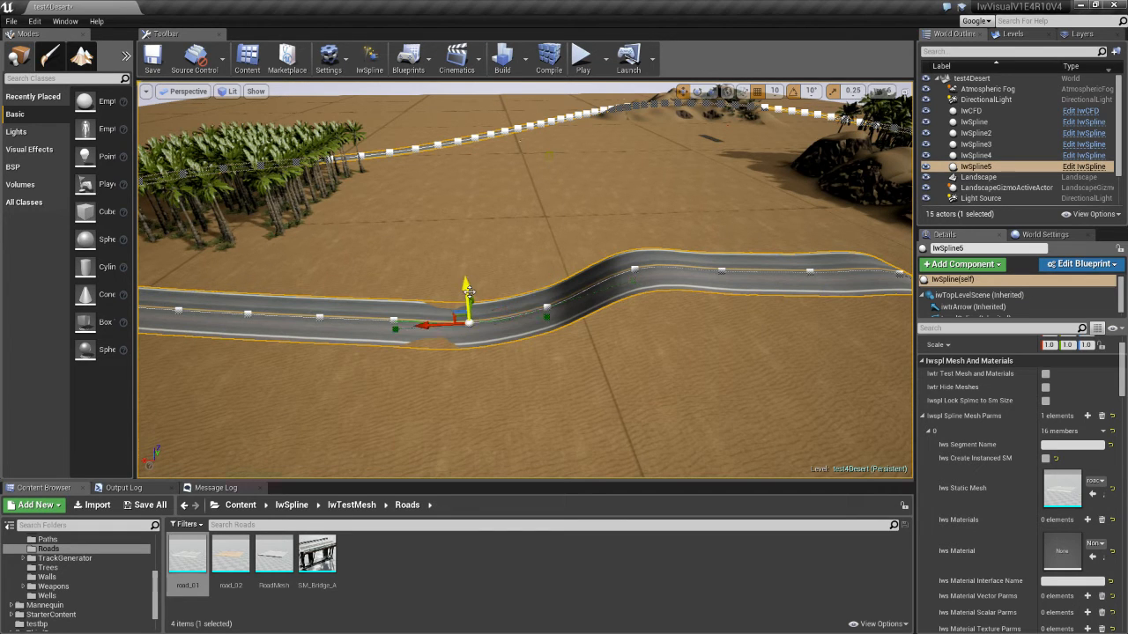
pyautogui.click(468, 274)
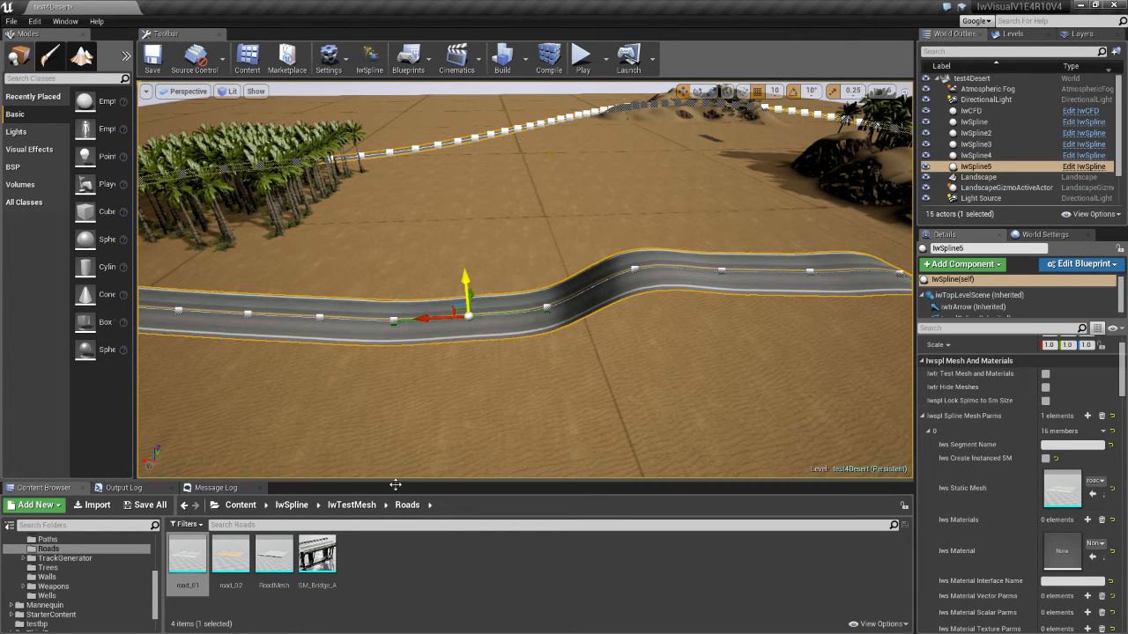
# Try the road_02 mesh on the elevated road, and reassign road_01 as its static mesh.
pyautogui.moveTo(223, 565); pyautogui.dragTo(1068, 498)
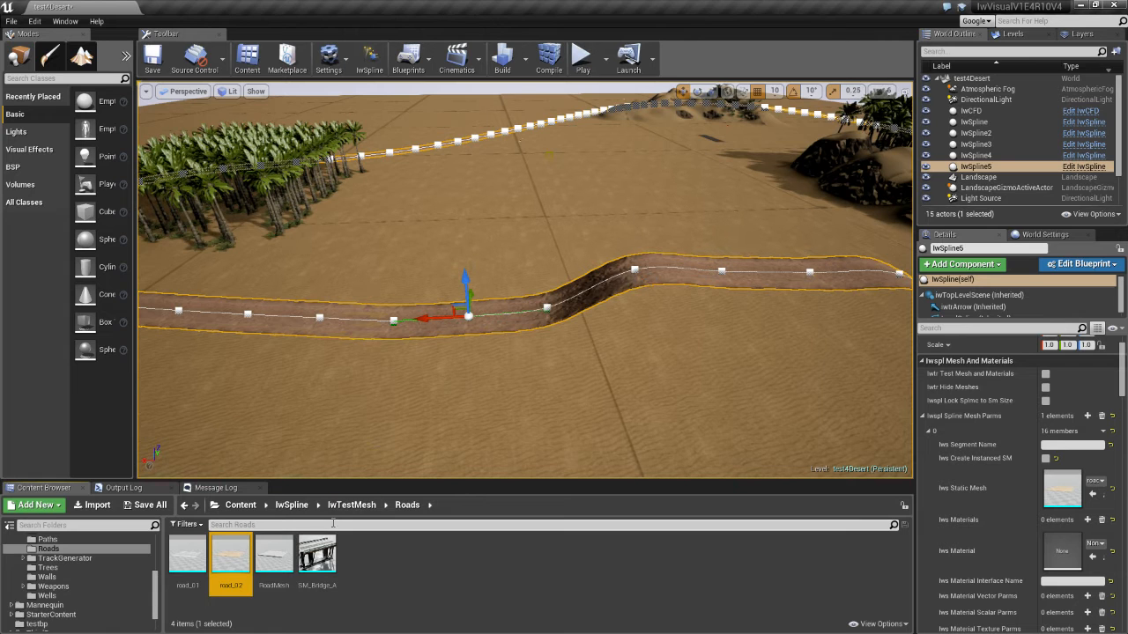
pyautogui.click(181, 565)
pyautogui.moveTo(181, 565); pyautogui.dragTo(1068, 495)
# Run Iwspl Adjust Land Scape on the road spline to shape the terrain beneath the elevated stretch.
pyautogui.moveTo(529, 353); pyautogui.dragTo(604, 368, button='right')
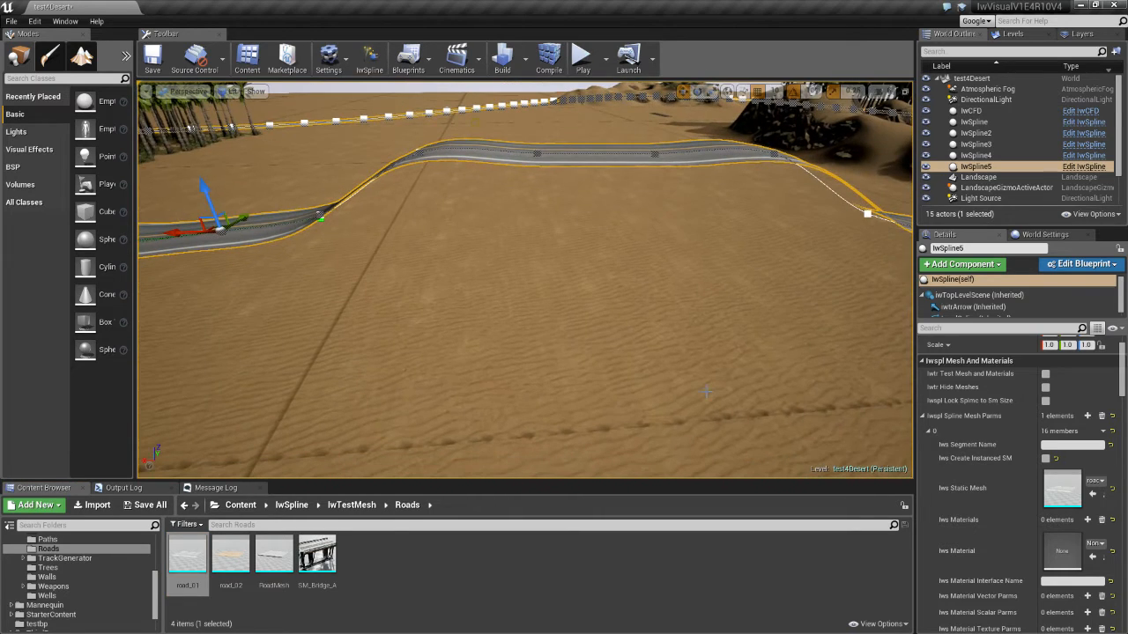
pyautogui.scroll(-15, 993, 462)
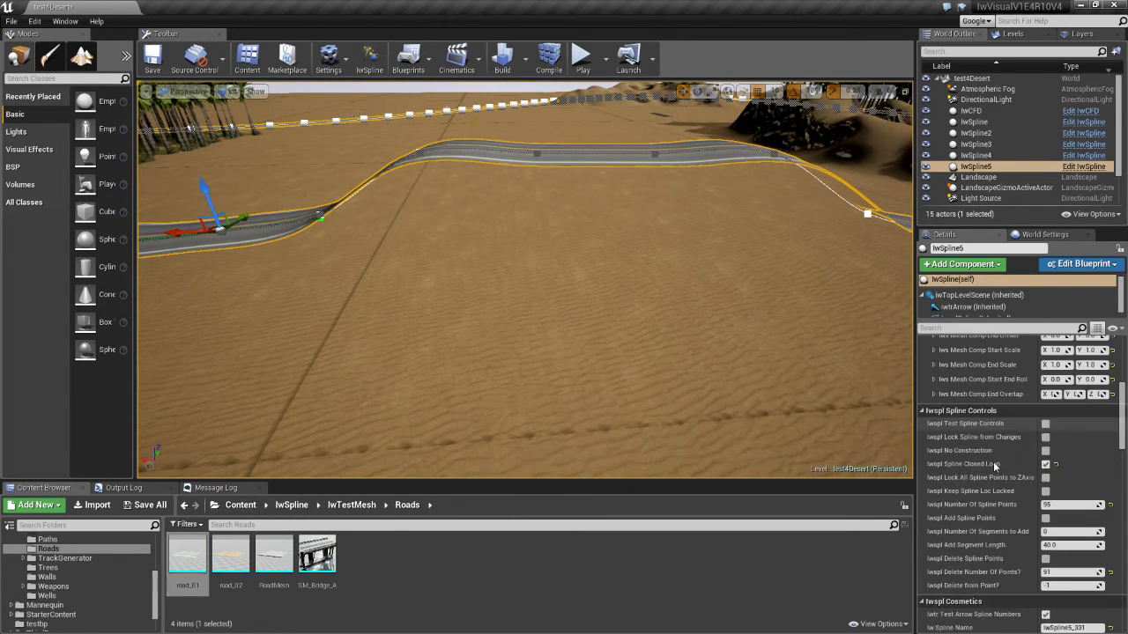
pyautogui.scroll(-12, 993, 461)
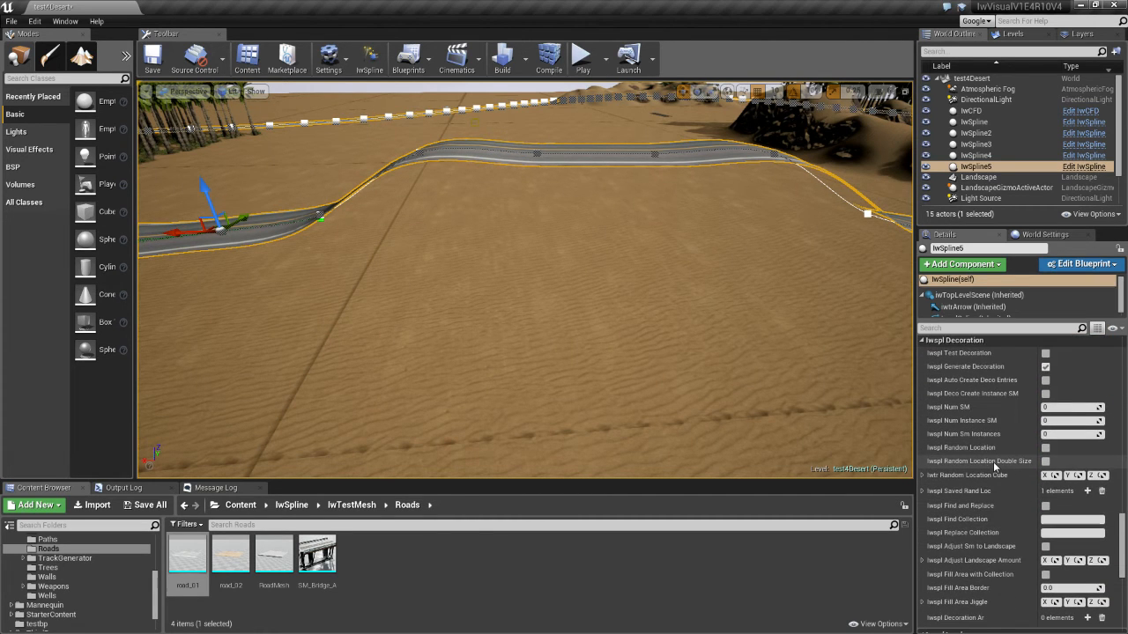
pyautogui.scroll(2, 1064, 423)
pyautogui.scroll(-9, 1013, 426)
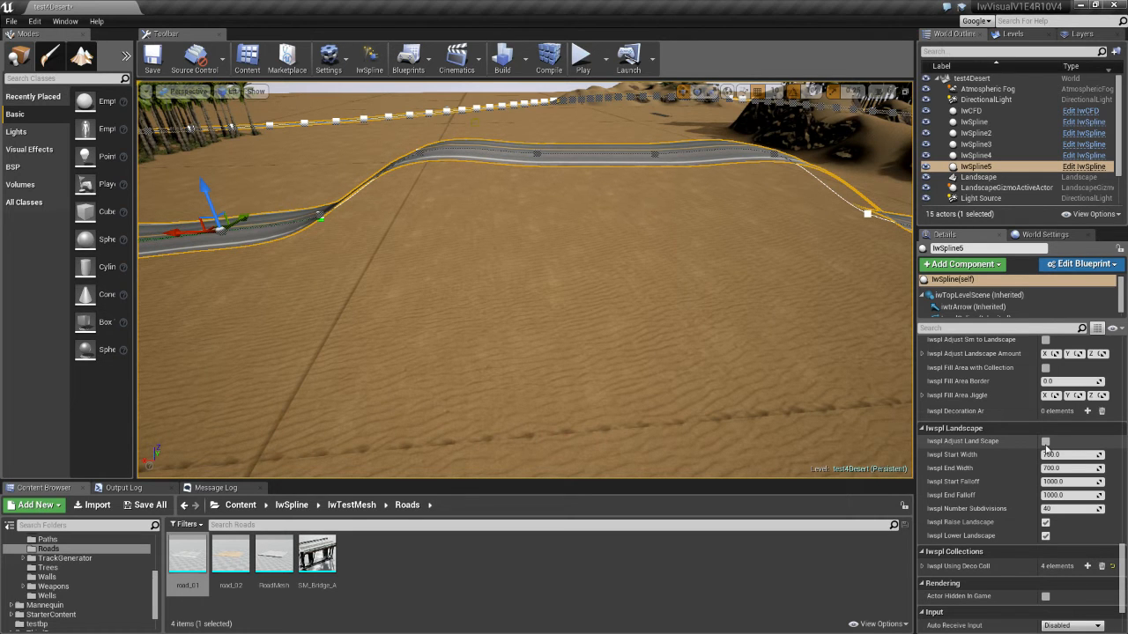
pyautogui.click(1045, 443)
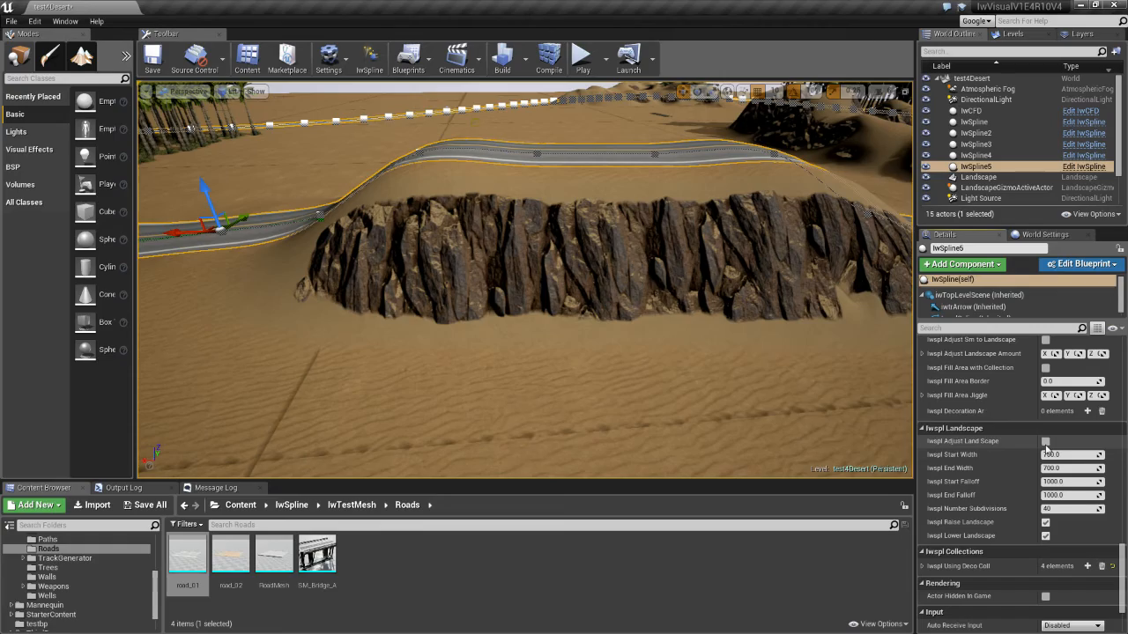
# Raise the spline point at the foot of the ramp beside the dark rocks slightly and rerun Iwspl Adjust Land Scape.
pyautogui.press('f')
pyautogui.moveTo(525, 280); pyautogui.dragTo(678, 329, button='right')
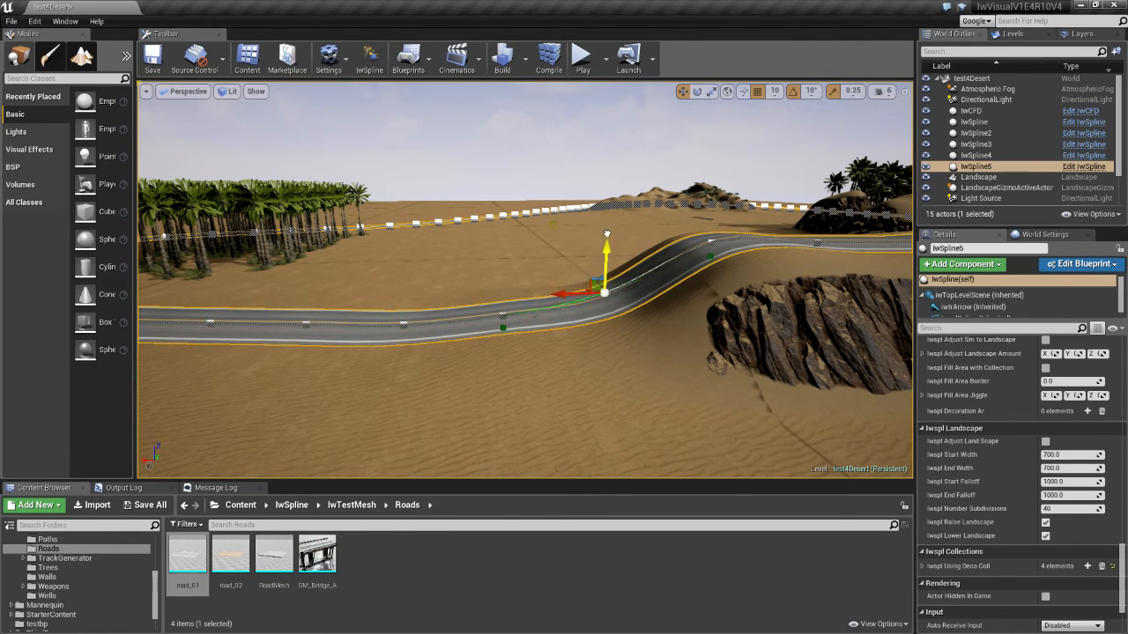
pyautogui.moveTo(608, 224); pyautogui.dragTo(606, 221)
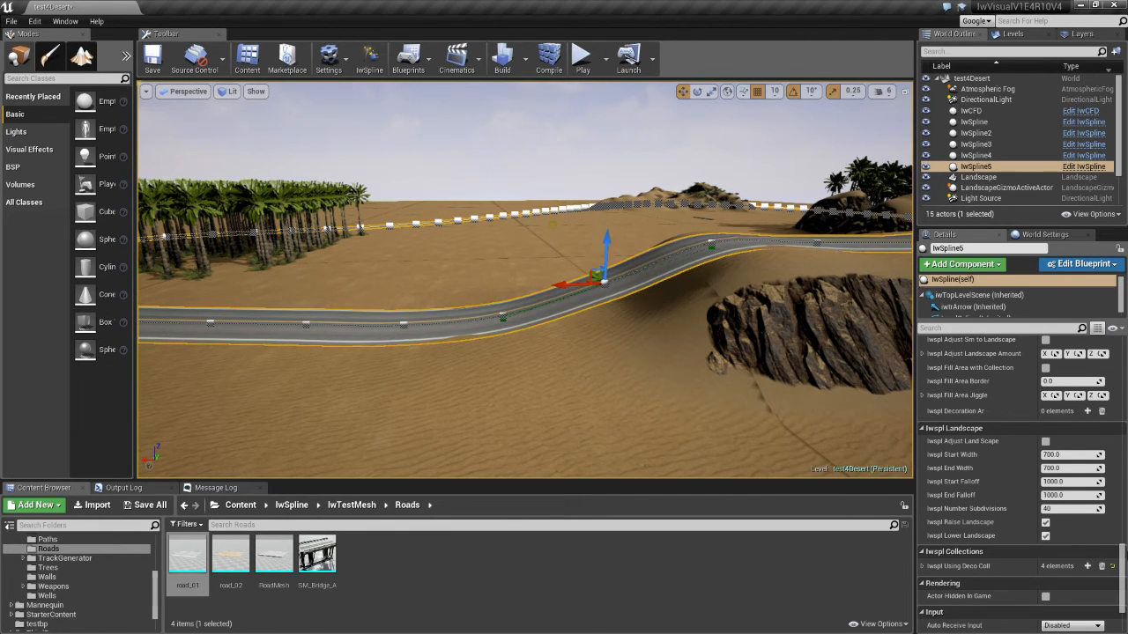
pyautogui.click(1044, 442)
# Lower six consecutive spline points on the flat, straight road stretch facing the palm-covered rocks to one level below the terrain.
pyautogui.moveTo(765, 402); pyautogui.dragTo(669, 378, button='right')
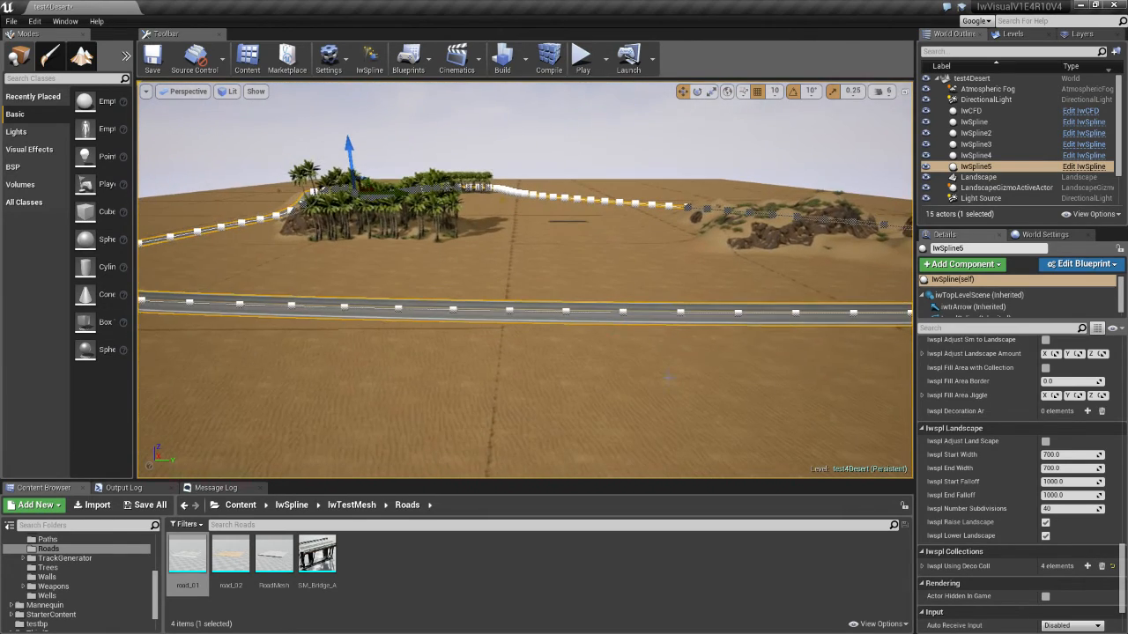
pyautogui.click(623, 311)
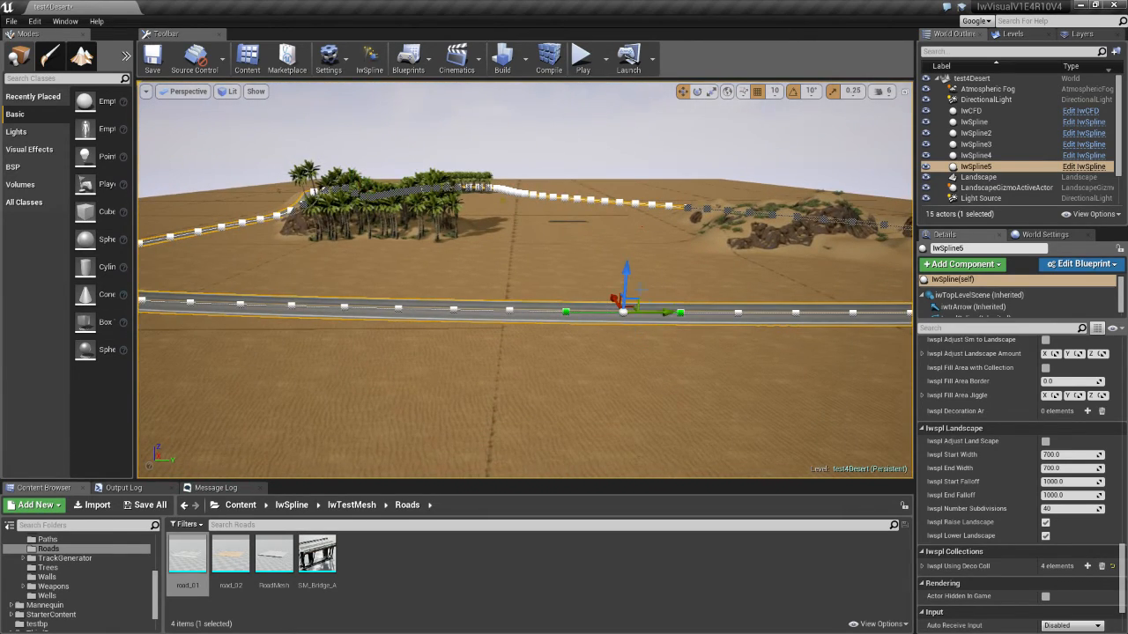
pyautogui.click(564, 310)
pyautogui.click(510, 309)
pyautogui.click(453, 309)
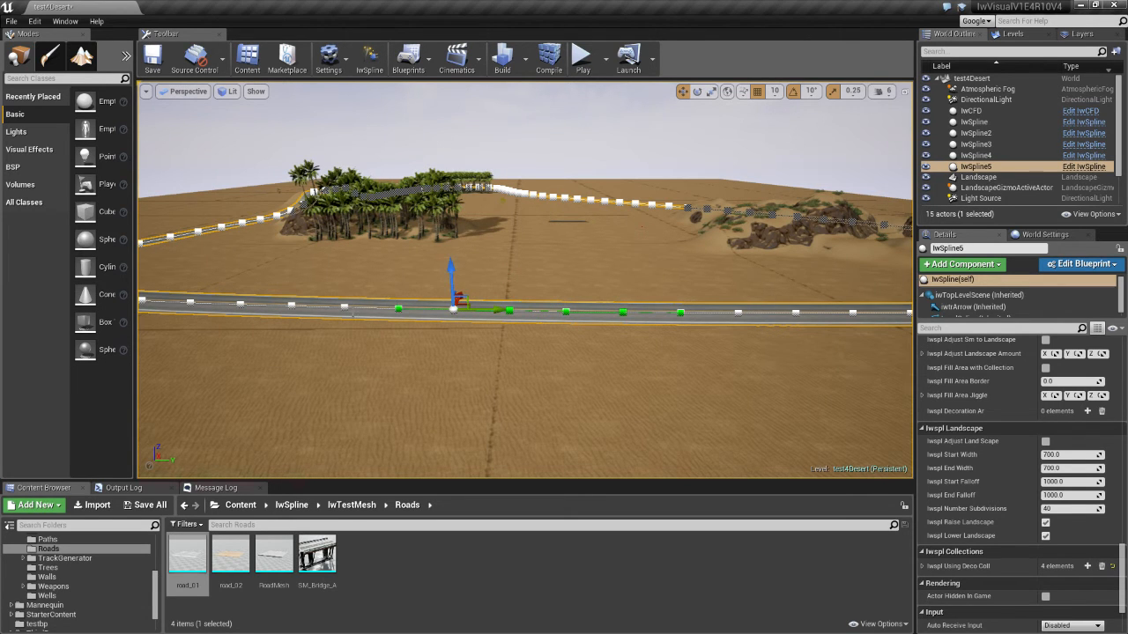
pyautogui.click(344, 306)
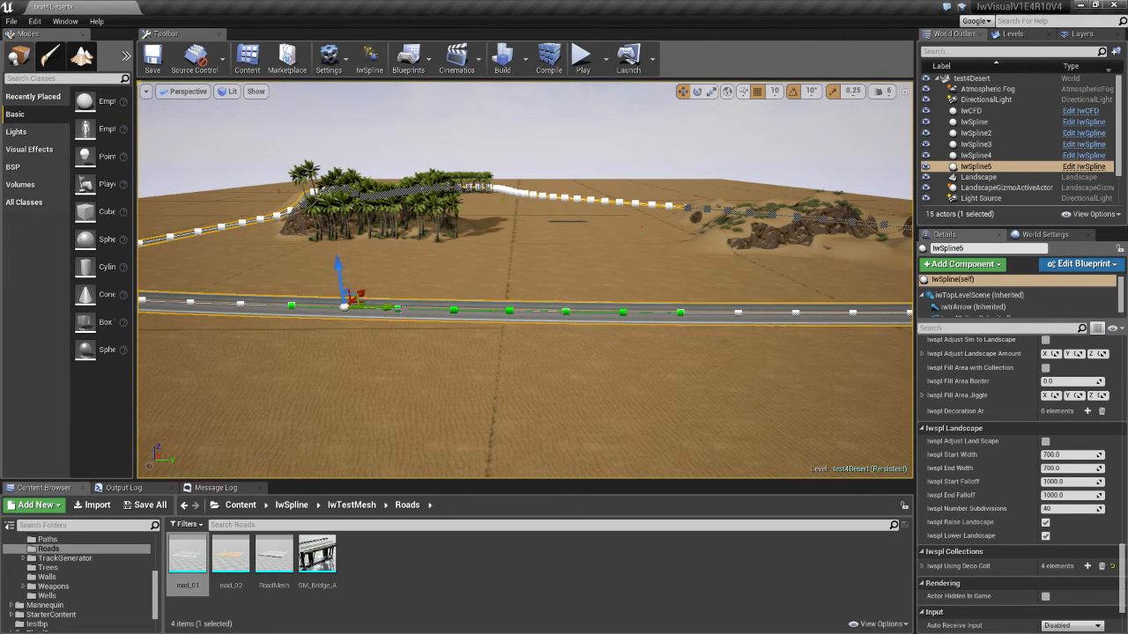
pyautogui.click(398, 309)
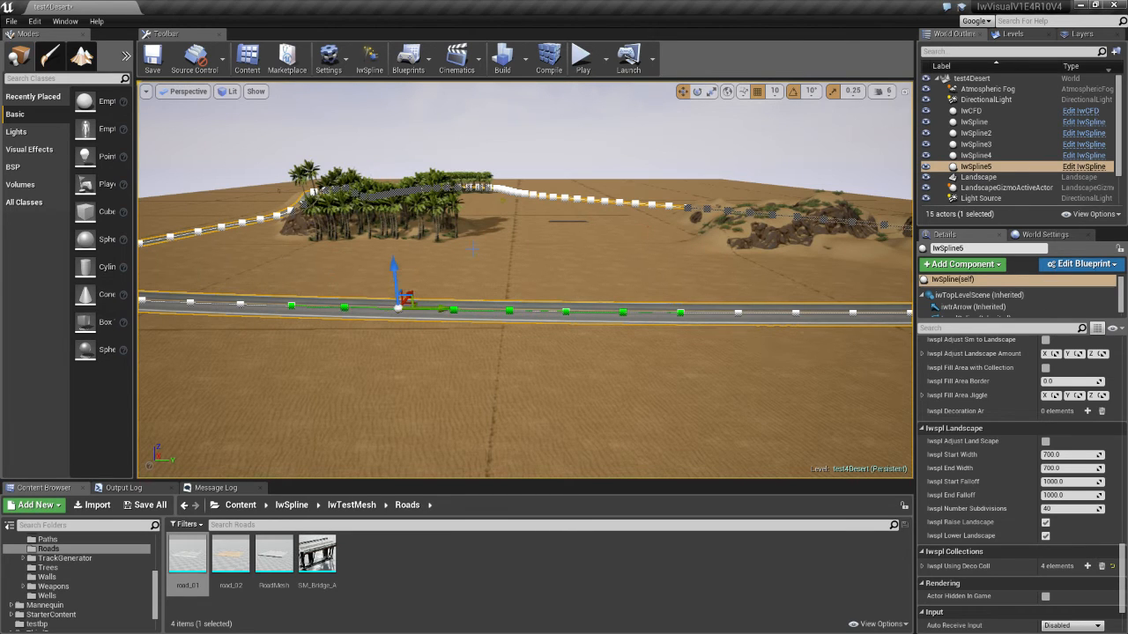
pyautogui.moveTo(393, 265); pyautogui.dragTo(392, 328)
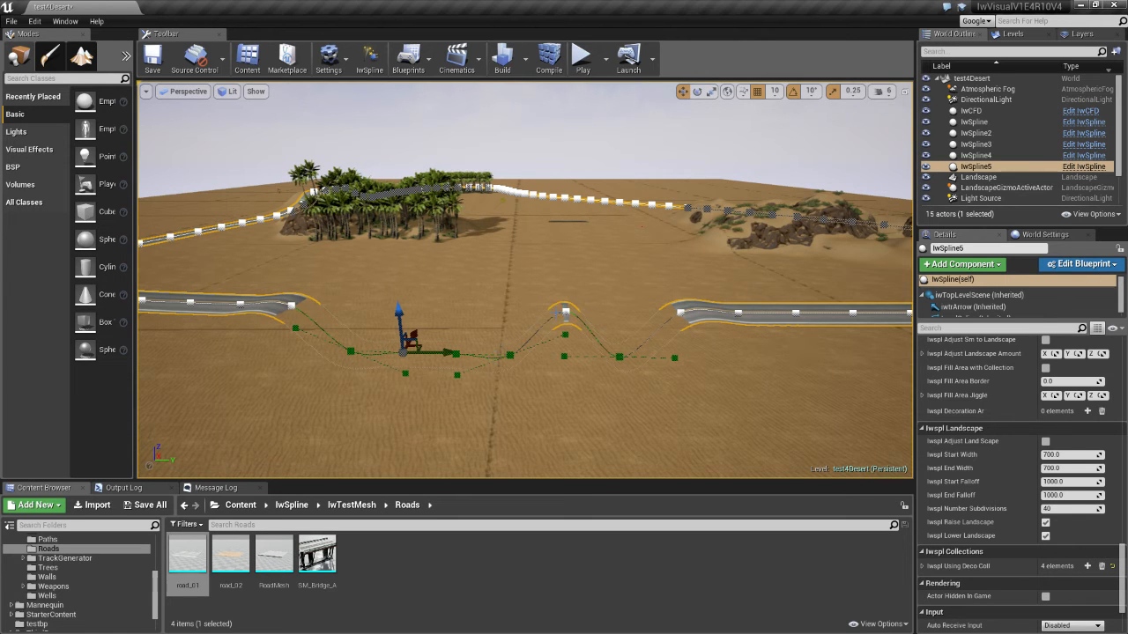
pyautogui.click(564, 311)
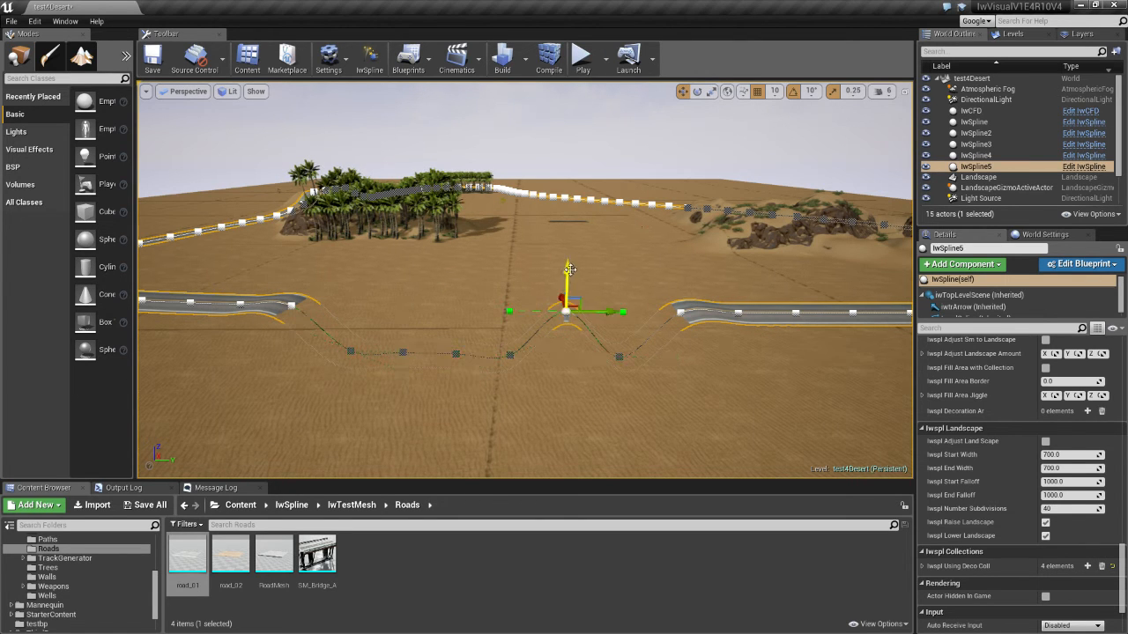
pyautogui.moveTo(568, 269); pyautogui.dragTo(523, 338)
# Lower the spline point at each end of the sunken stretch partway to form ramps, and run Iwspl Adjust Land Scape.
pyautogui.click(292, 303)
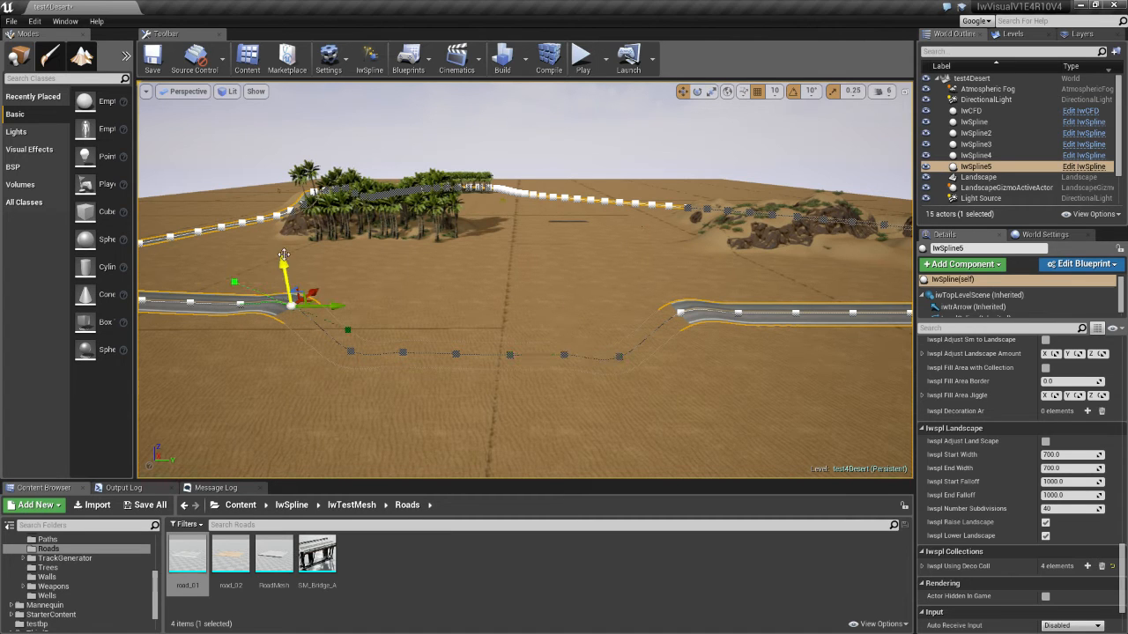
pyautogui.moveTo(280, 281); pyautogui.dragTo(280, 291)
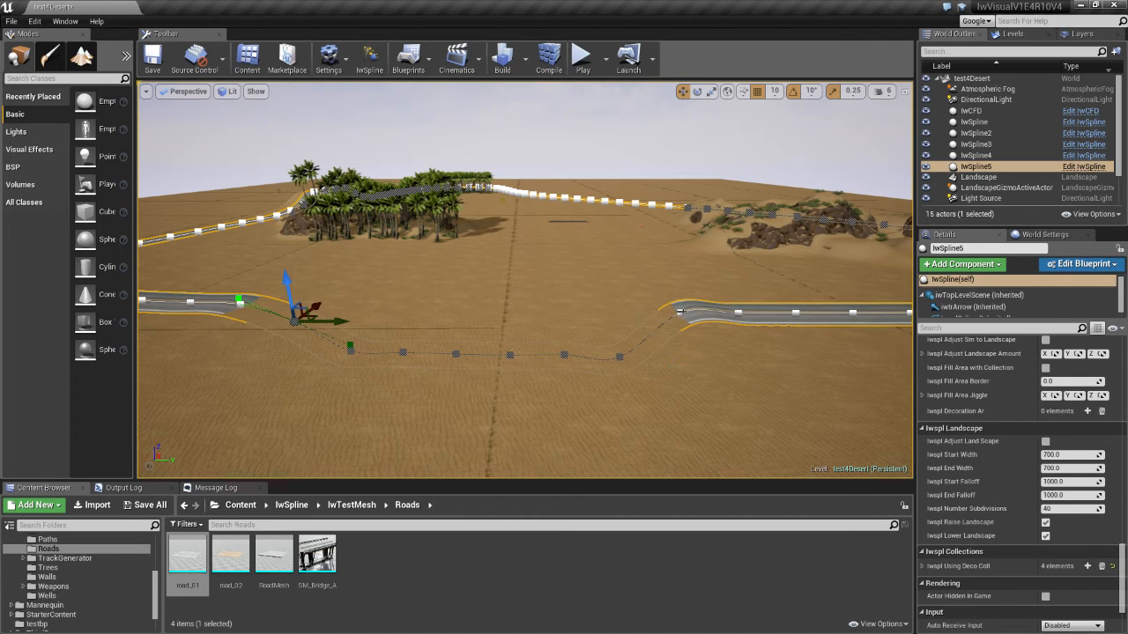
pyautogui.click(680, 311)
pyautogui.moveTo(687, 272); pyautogui.dragTo(682, 306)
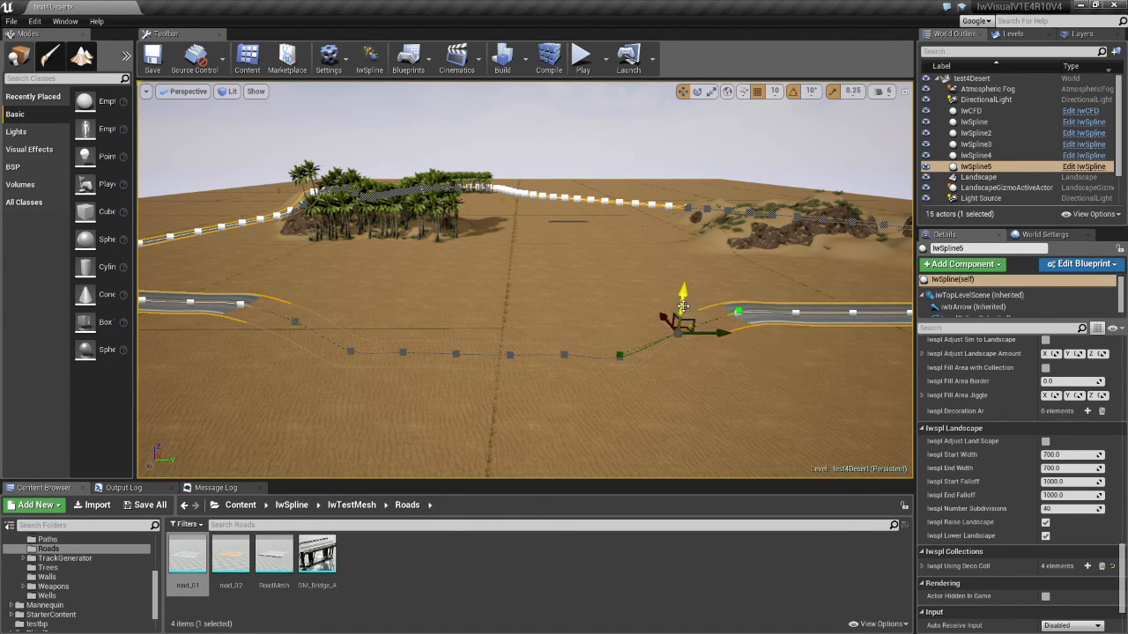
pyautogui.click(1046, 441)
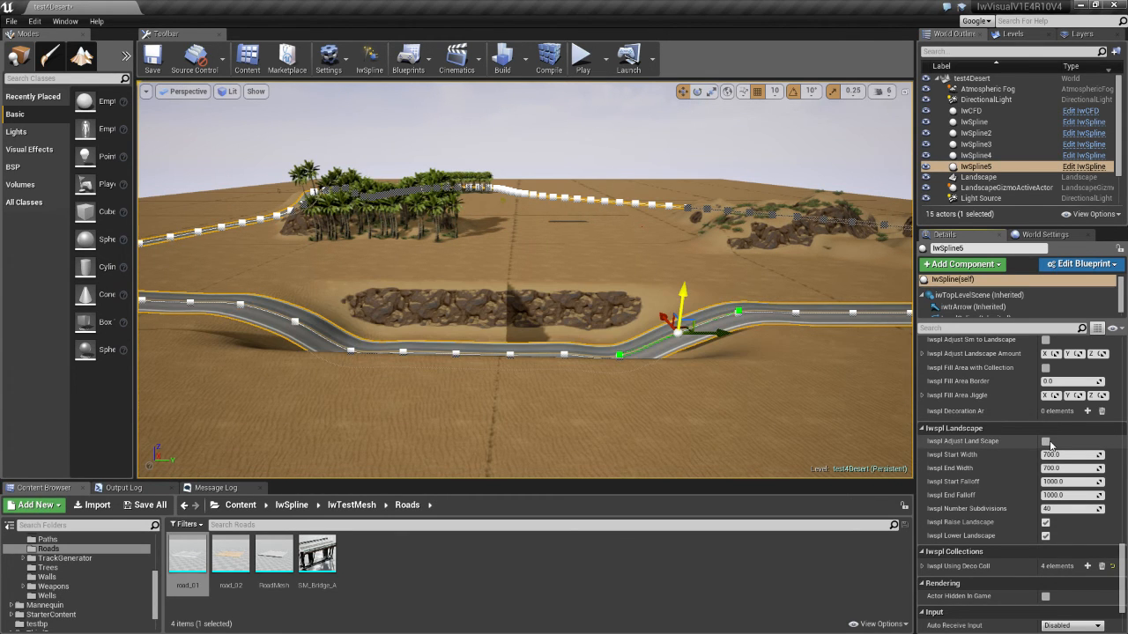
# Examine the sunken stretch and the curves of the road loop, with the road spline deselected for a clear view.
pyautogui.moveTo(706, 431); pyautogui.dragTo(459, 388, button='right')
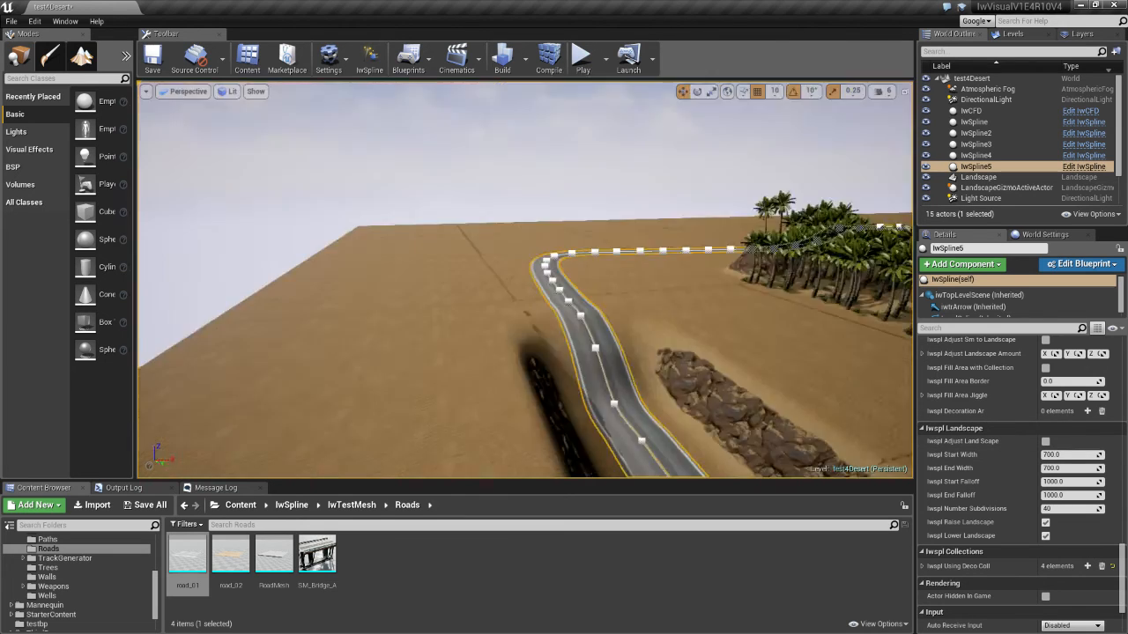
pyautogui.moveTo(526, 279); pyautogui.dragTo(427, 348, button='right')
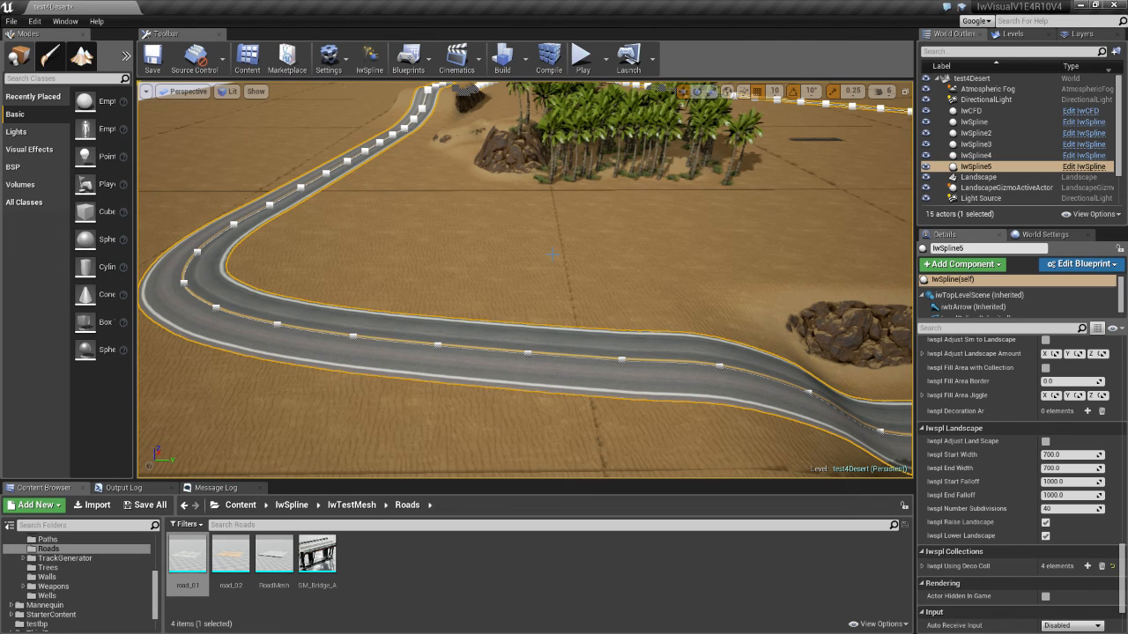
pyautogui.click(266, 204)
pyautogui.click(487, 271)
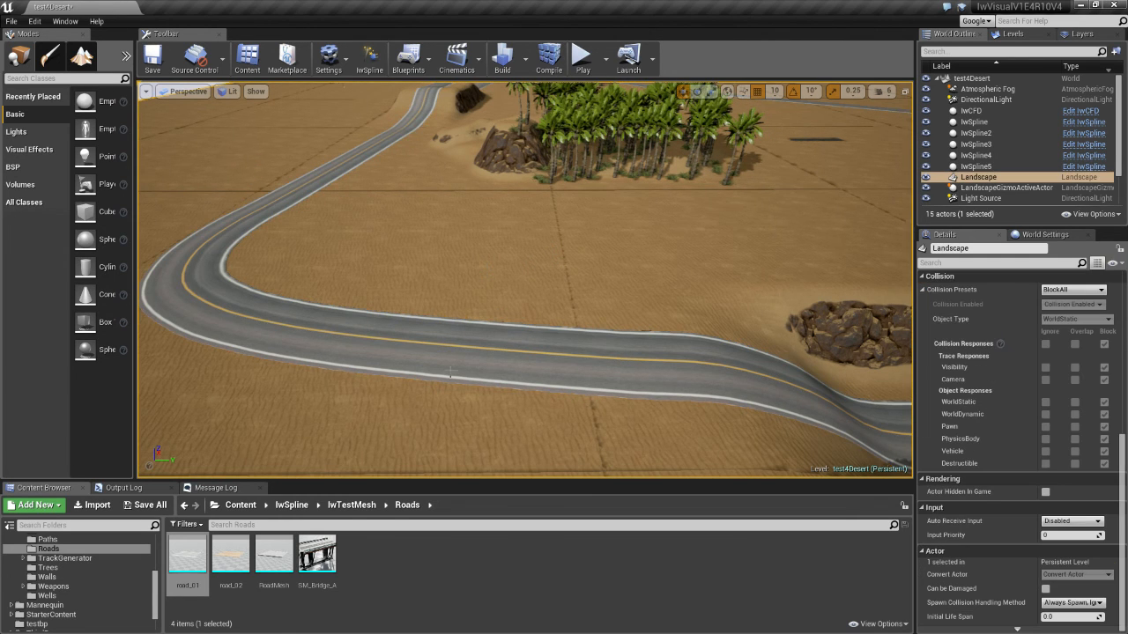
pyautogui.click(450, 373)
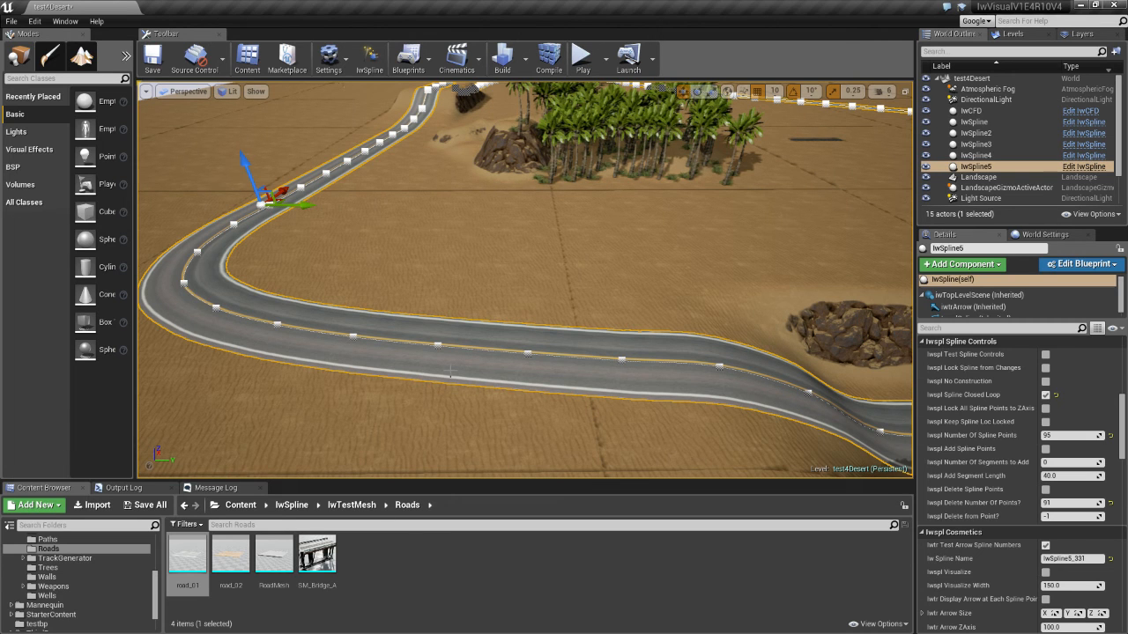
pyautogui.click(460, 245)
pyautogui.moveTo(461, 244); pyautogui.dragTo(833, 163, button='right')
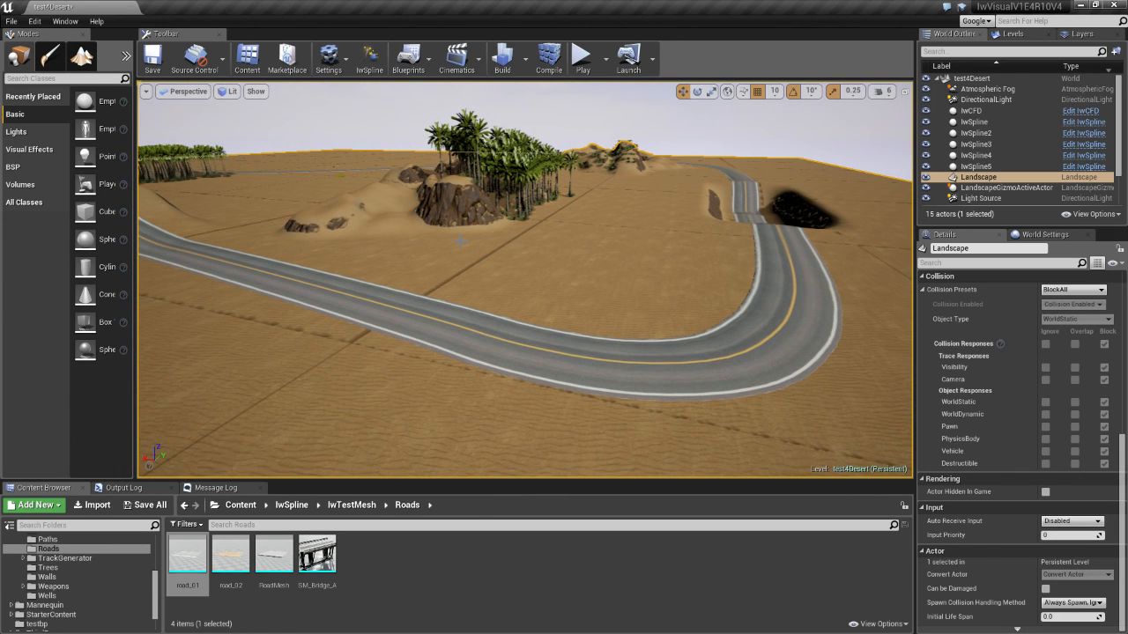